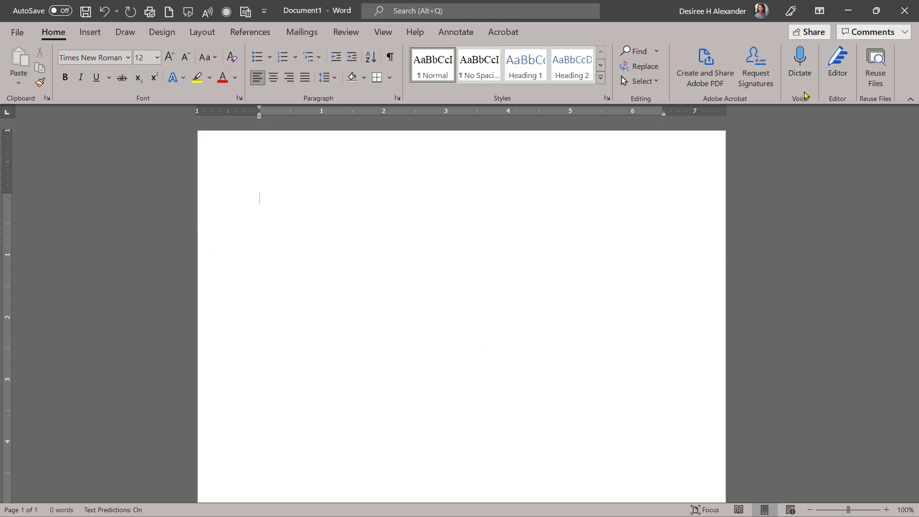
- Dictate the two paragraphs about the store and groceries, then stop and check the spoken-language options
{"action": "left_click", "coordinate": [801, 62]}
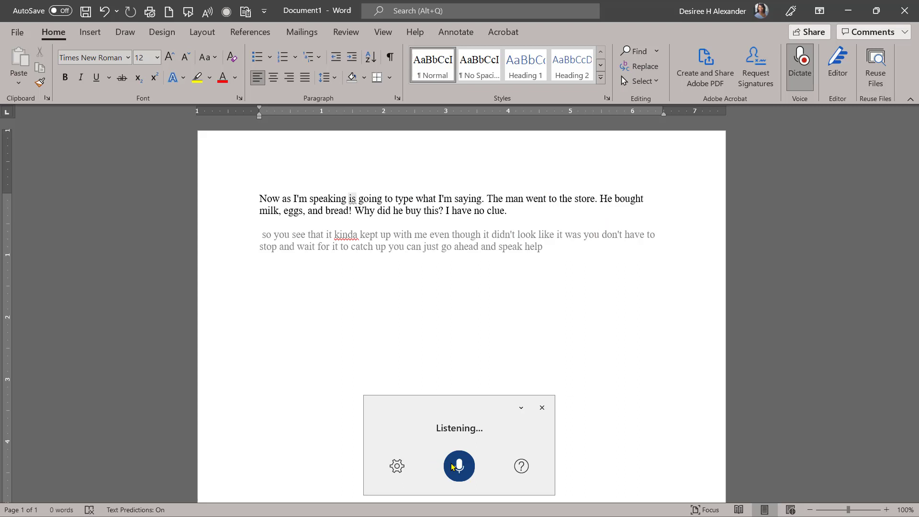
{"action": "left_click", "coordinate": [470, 467]}
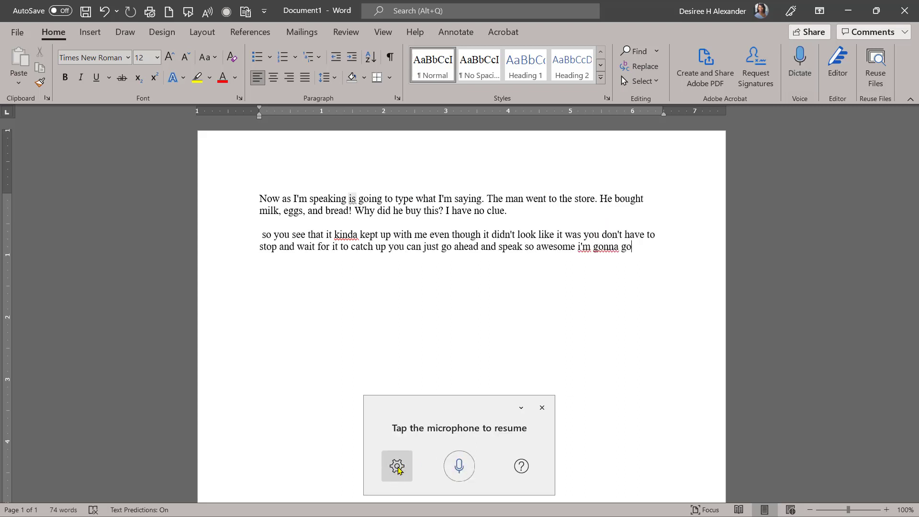
{"action": "left_click", "coordinate": [397, 468]}
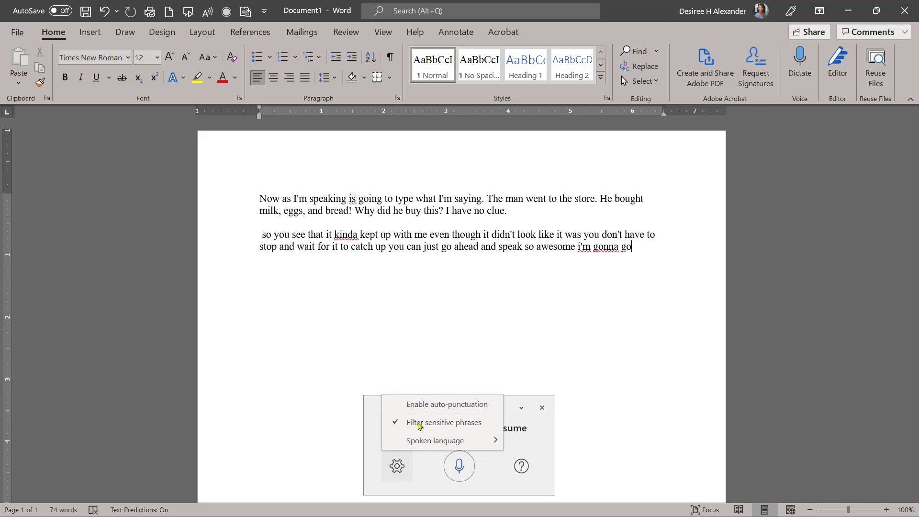
{"action": "left_click", "coordinate": [434, 443]}
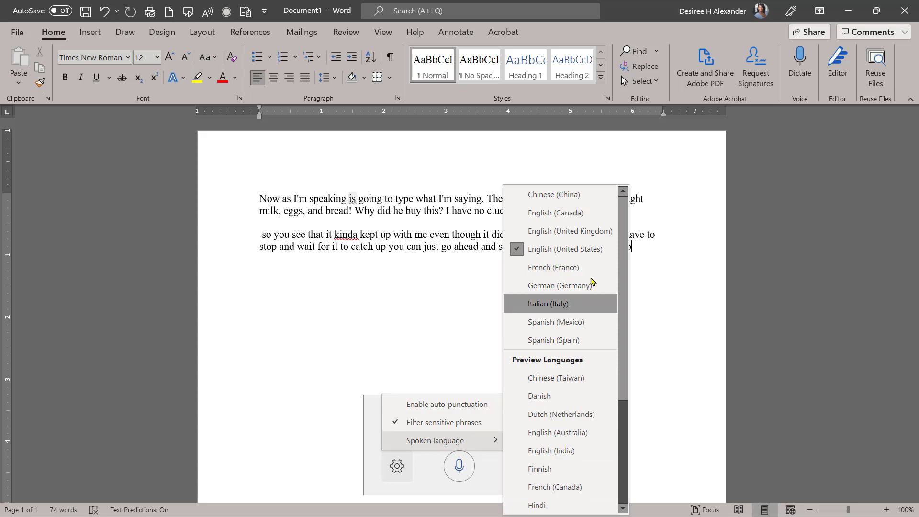
{"action": "left_click", "coordinate": [417, 358]}
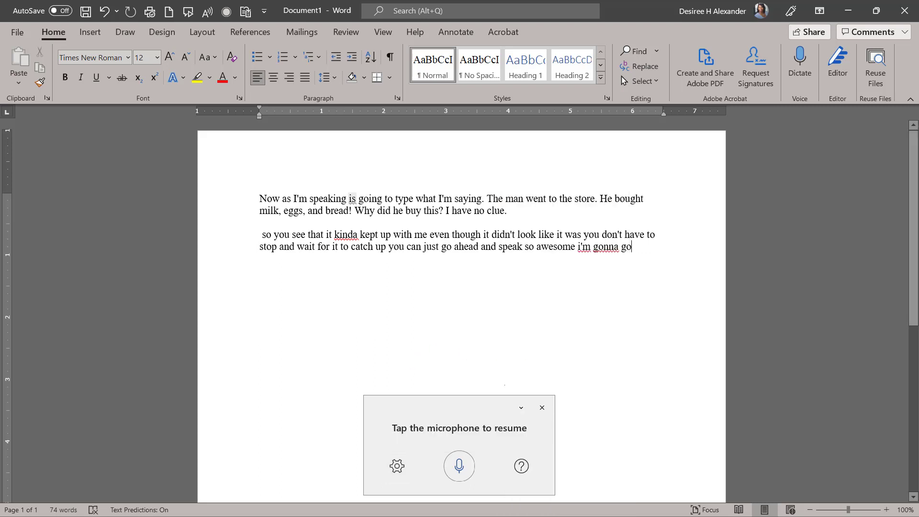
- Close the dictation toolbar and add an empty paragraph after the dictated text
{"action": "left_click", "coordinate": [543, 407]}
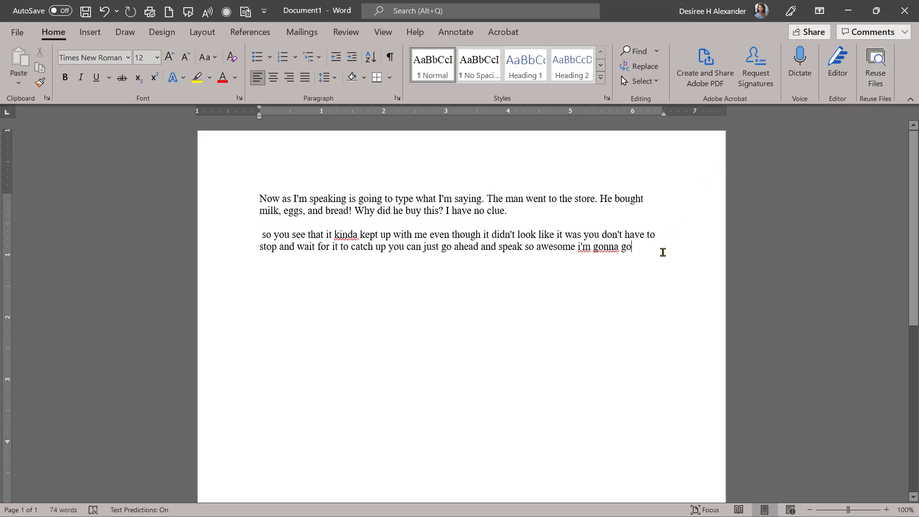
{"action": "key", "text": "Return"}
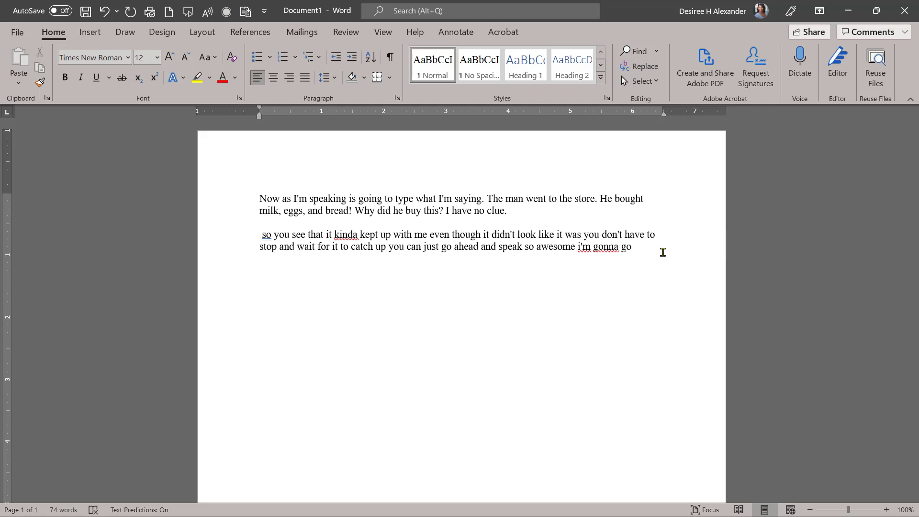
- Search reusable files and preview Document1, the MLA research-paper template with Table 1
{"action": "left_click", "coordinate": [881, 70]}
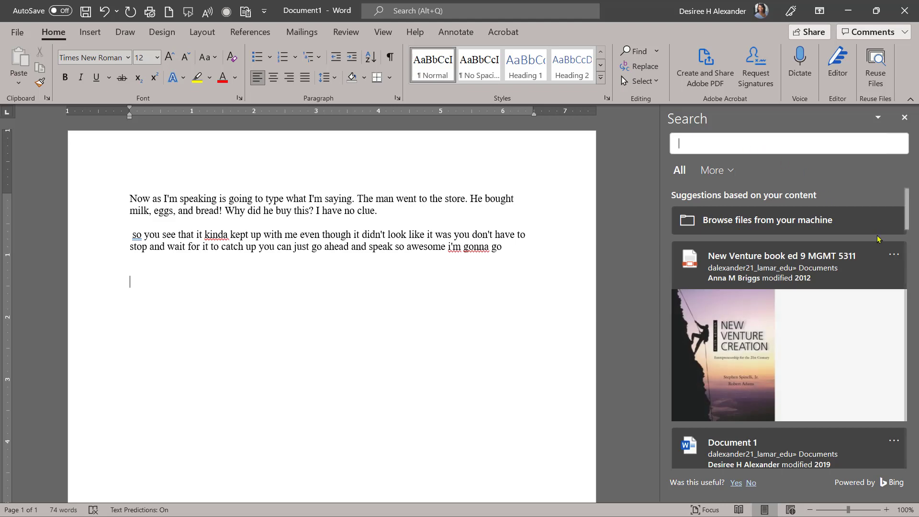
{"action": "scroll", "coordinate": [880, 244], "scroll_direction": "down", "scroll_amount": 3}
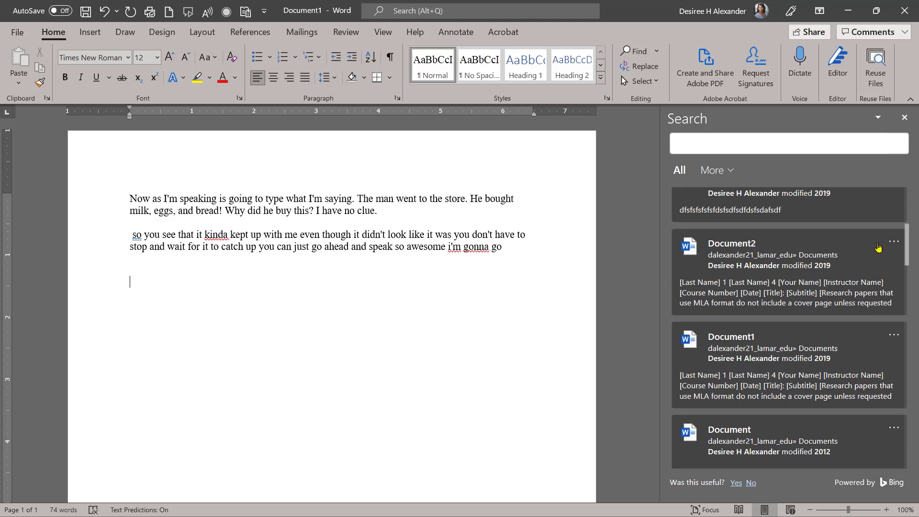
{"action": "scroll", "coordinate": [878, 247], "scroll_direction": "down", "scroll_amount": 3}
{"action": "left_click", "coordinate": [771, 294]}
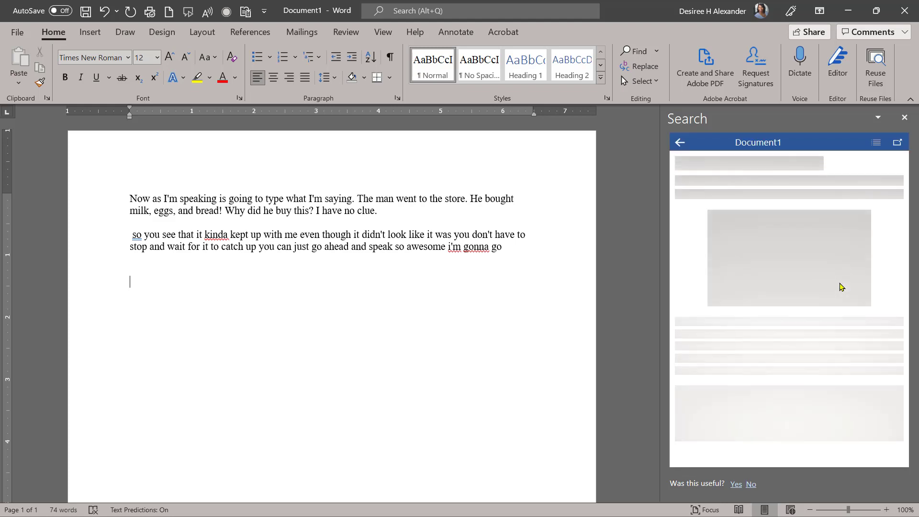
{"action": "scroll", "coordinate": [840, 333], "scroll_direction": "down", "scroll_amount": 3}
{"action": "scroll", "coordinate": [841, 333], "scroll_direction": "down", "scroll_amount": 3}
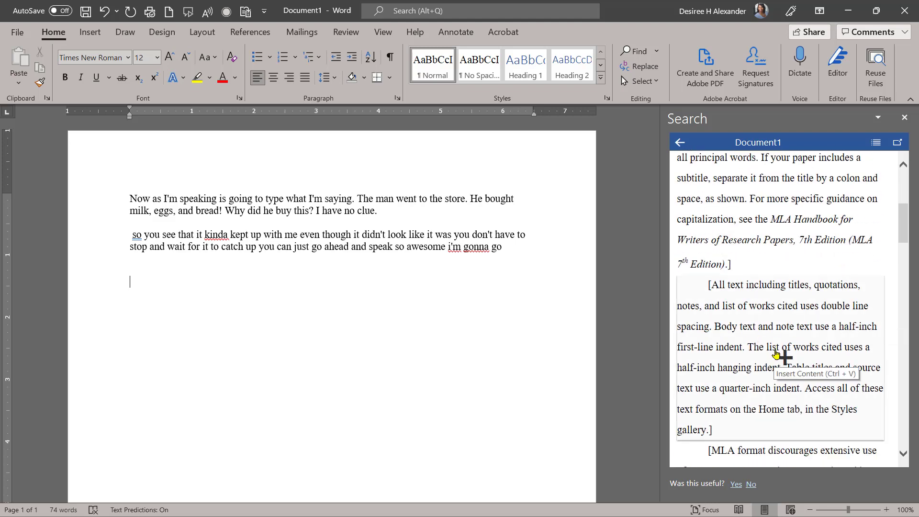
{"action": "scroll", "coordinate": [765, 229], "scroll_direction": "up", "scroll_amount": 1}
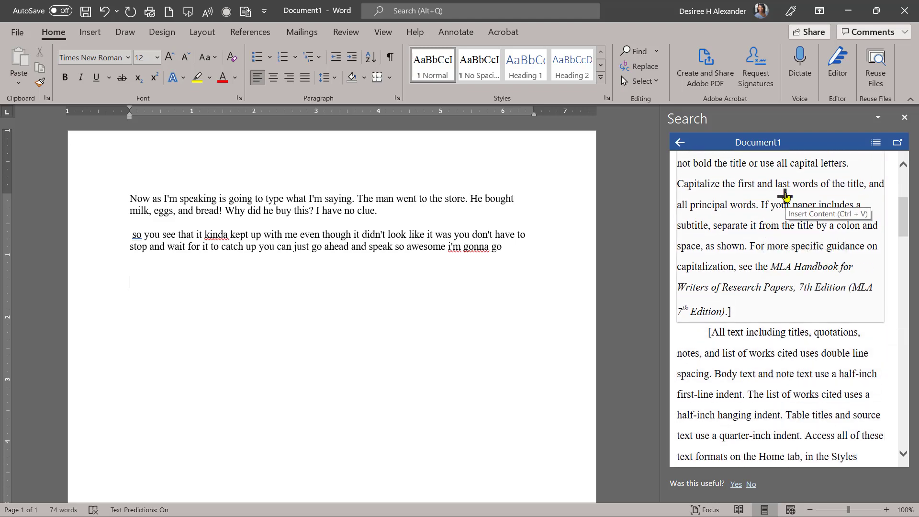
{"action": "scroll", "coordinate": [785, 195], "scroll_direction": "up", "scroll_amount": 3}
{"action": "scroll", "coordinate": [785, 195], "scroll_direction": "down", "scroll_amount": 3}
{"action": "scroll", "coordinate": [785, 201], "scroll_direction": "down", "scroll_amount": 12}
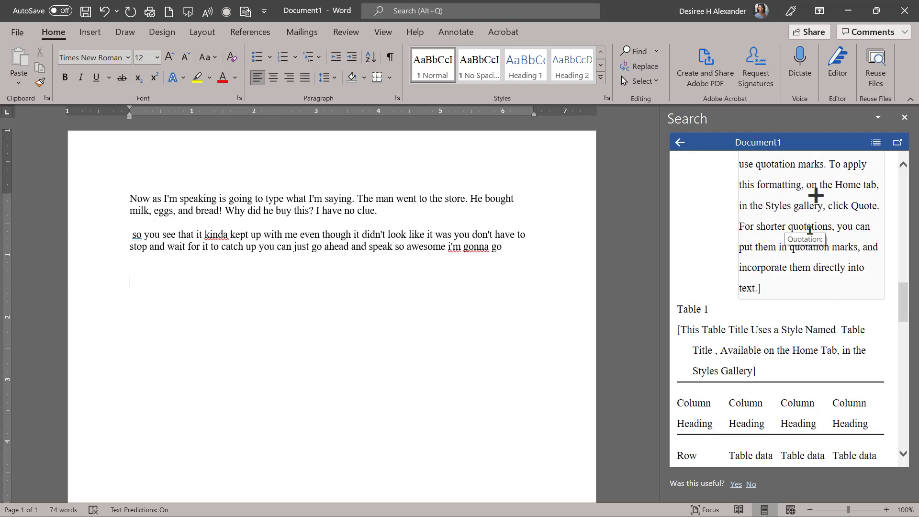
{"action": "scroll", "coordinate": [784, 221], "scroll_direction": "down", "scroll_amount": 2}
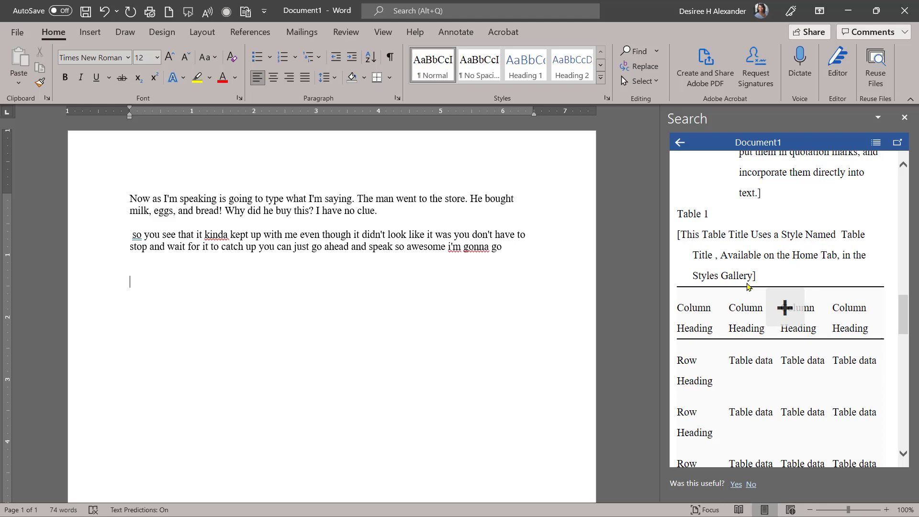
{"action": "scroll", "coordinate": [777, 271], "scroll_direction": "up", "scroll_amount": 2}
{"action": "scroll", "coordinate": [808, 268], "scroll_direction": "up", "scroll_amount": 2}
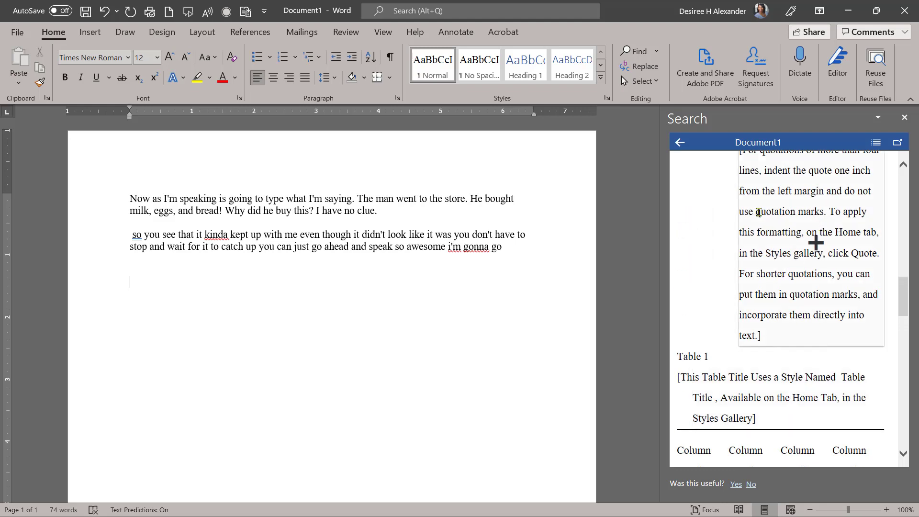
- Insert Document1's quotation paragraph, four-column sample table, bar chart and Fig. 1 caption
{"action": "left_click", "coordinate": [815, 244]}
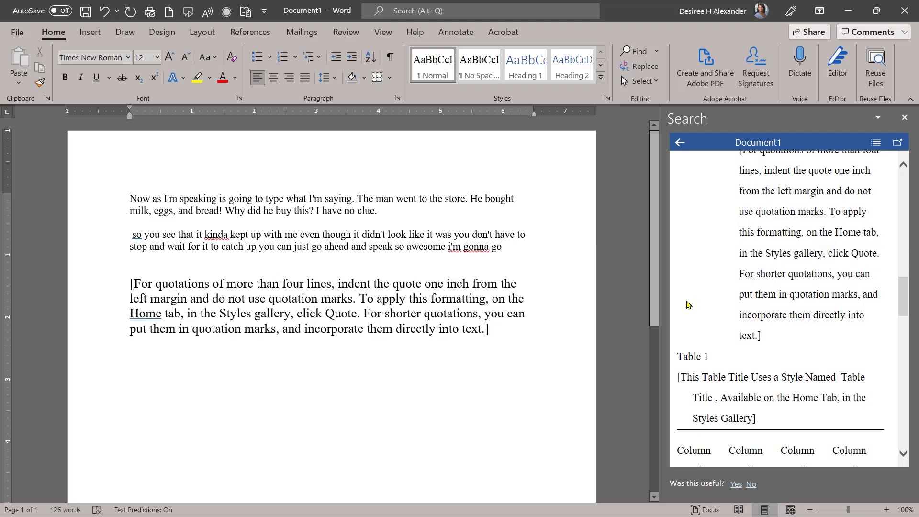
{"action": "scroll", "coordinate": [784, 303], "scroll_direction": "down", "scroll_amount": 4}
{"action": "scroll", "coordinate": [775, 201], "scroll_direction": "down", "scroll_amount": 3}
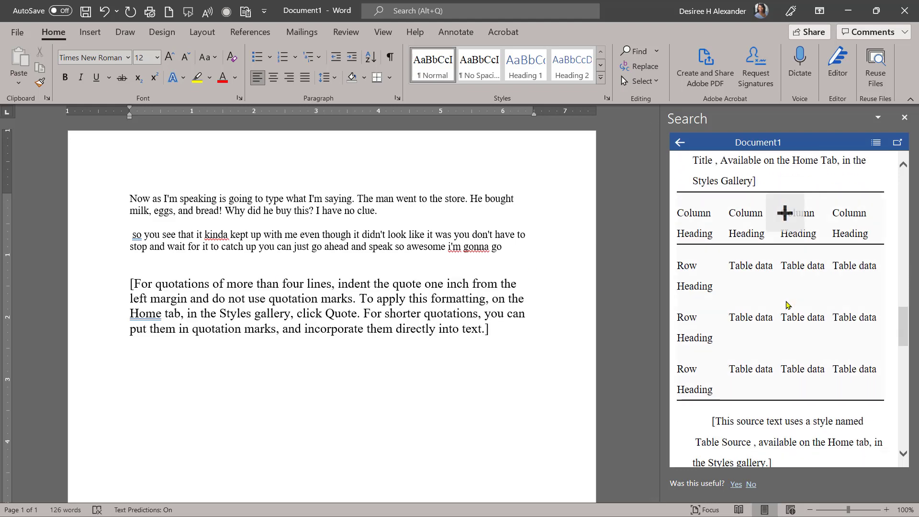
{"action": "left_click", "coordinate": [785, 214]}
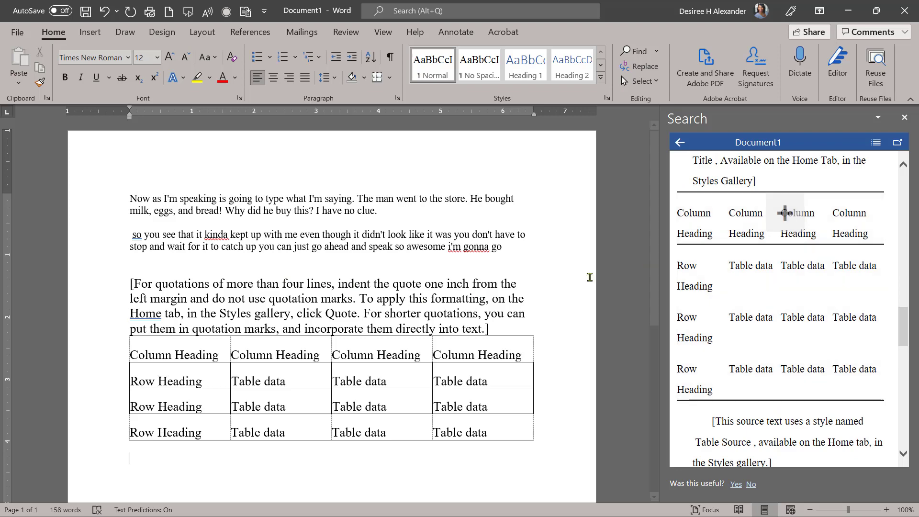
{"action": "scroll", "coordinate": [818, 280], "scroll_direction": "down", "scroll_amount": 5}
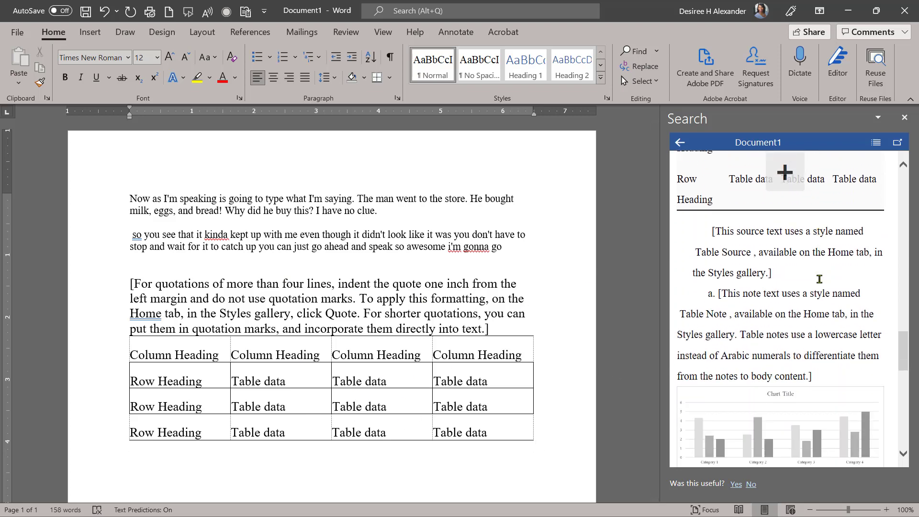
{"action": "scroll", "coordinate": [819, 279], "scroll_direction": "down", "scroll_amount": 5}
{"action": "left_click", "coordinate": [785, 266]}
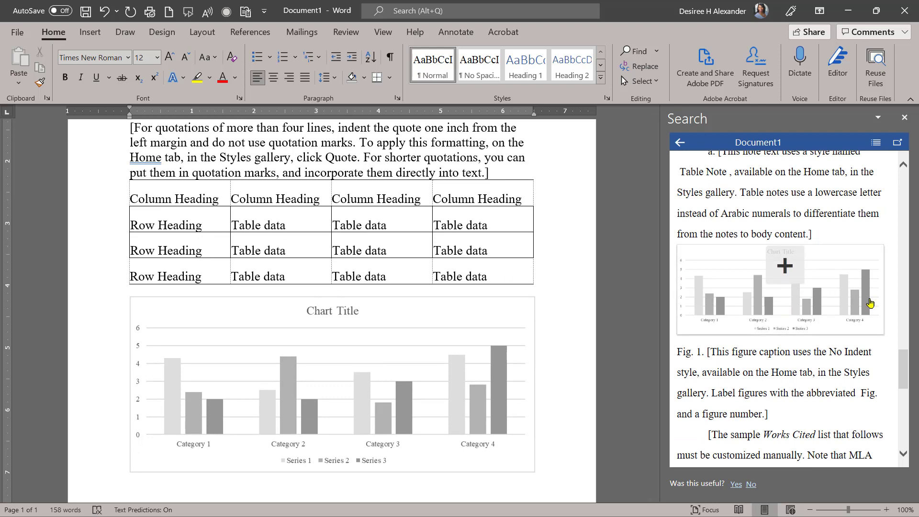
{"action": "scroll", "coordinate": [801, 306], "scroll_direction": "down", "scroll_amount": 3}
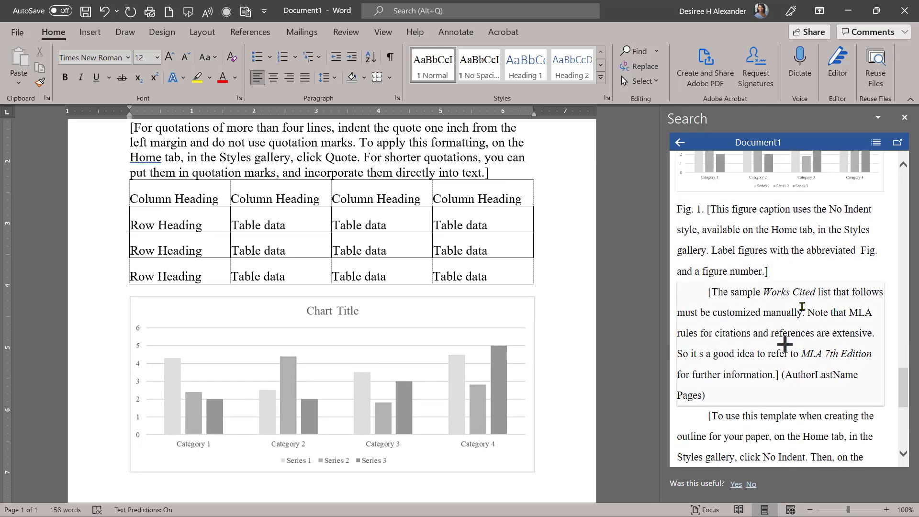
{"action": "left_click", "coordinate": [784, 237]}
{"action": "scroll", "coordinate": [784, 241], "scroll_direction": "down", "scroll_amount": 5}
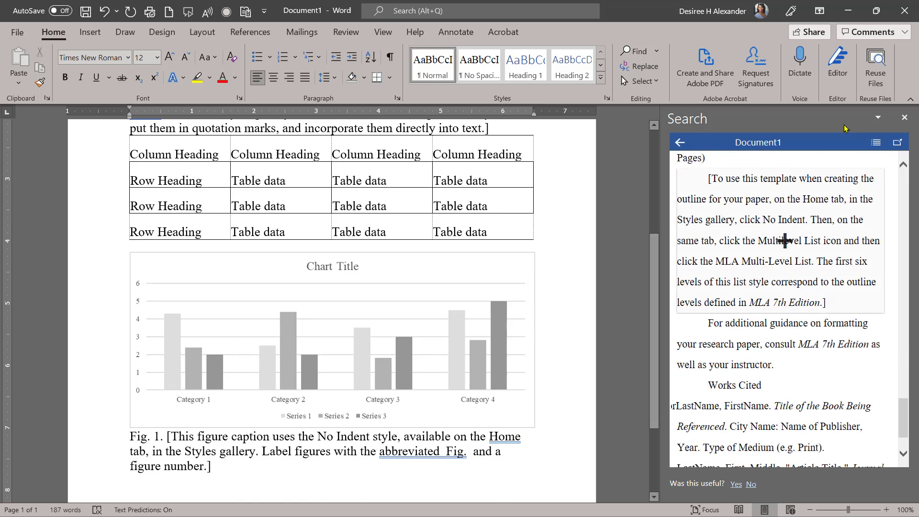
- Insert the Purpose paragraph from the dissertation award announcement, then close the search results
{"action": "left_click", "coordinate": [680, 142]}
{"action": "scroll", "coordinate": [785, 287], "scroll_direction": "down", "scroll_amount": 10}
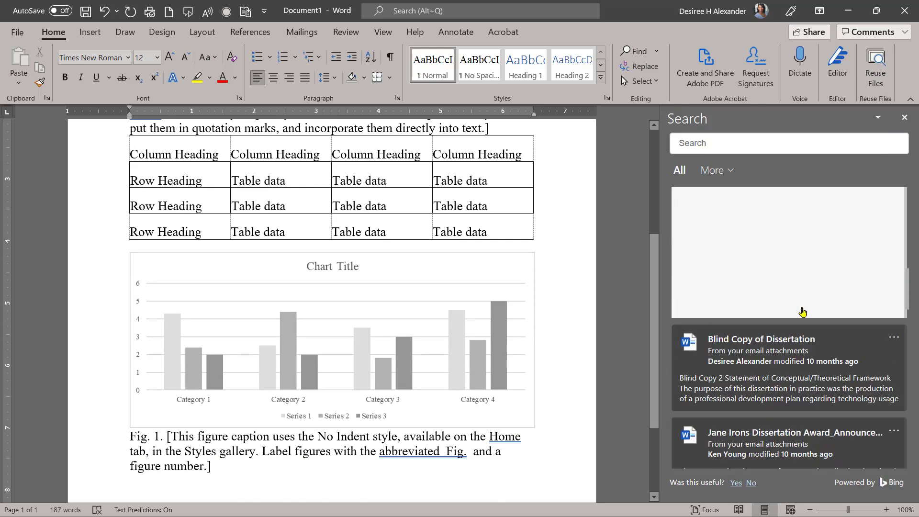
{"action": "scroll", "coordinate": [802, 312], "scroll_direction": "down", "scroll_amount": 3}
{"action": "left_click", "coordinate": [787, 342]}
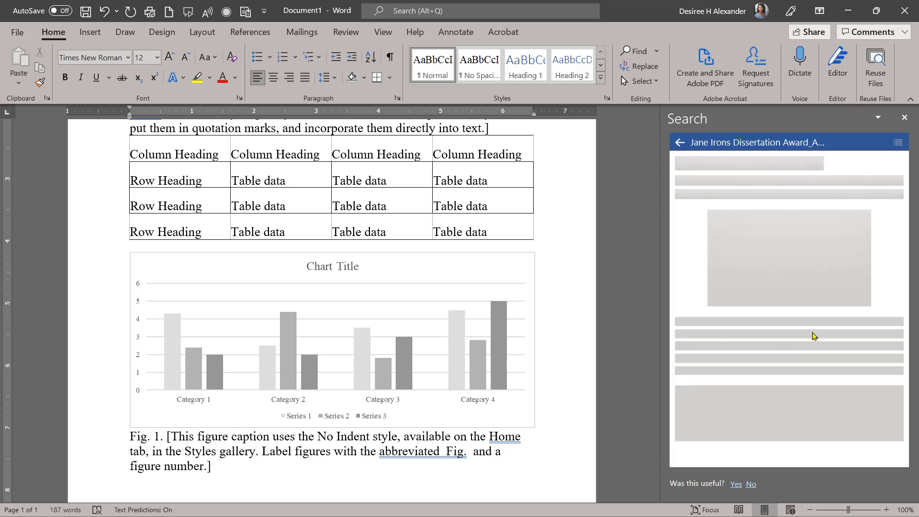
{"action": "scroll", "coordinate": [835, 332], "scroll_direction": "down", "scroll_amount": 3}
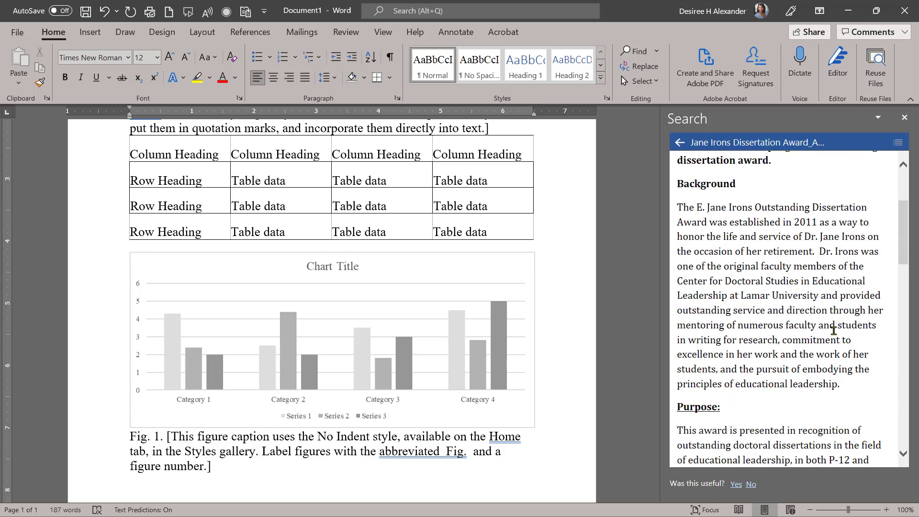
{"action": "scroll", "coordinate": [833, 330], "scroll_direction": "down", "scroll_amount": 5}
{"action": "scroll", "coordinate": [728, 265], "scroll_direction": "up", "scroll_amount": 1}
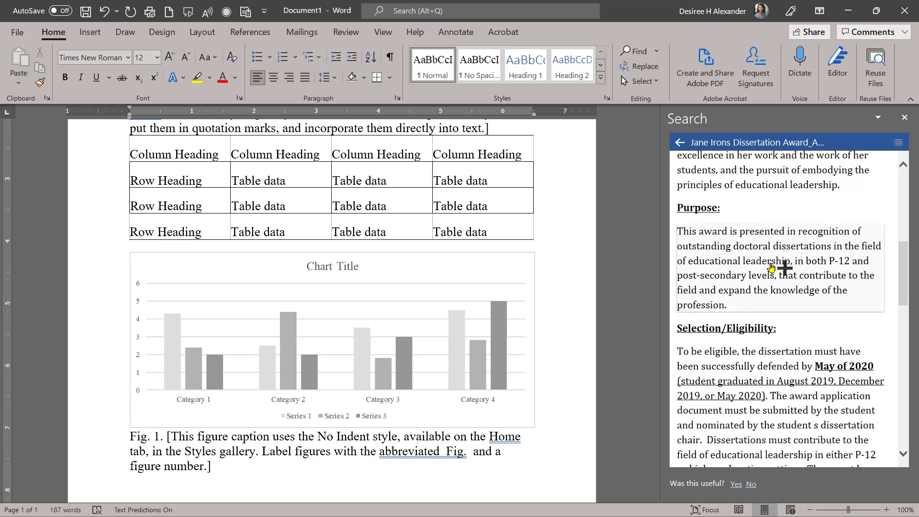
{"action": "left_click", "coordinate": [784, 268]}
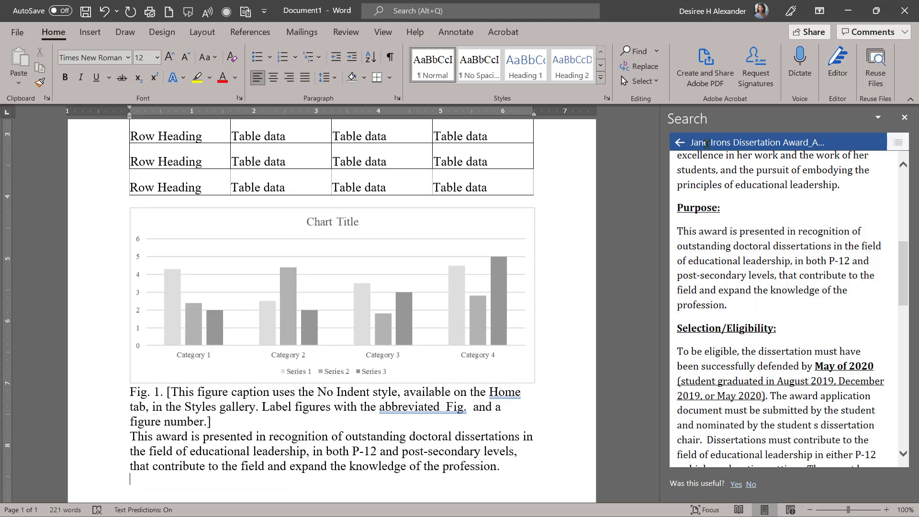
{"action": "left_click", "coordinate": [680, 143]}
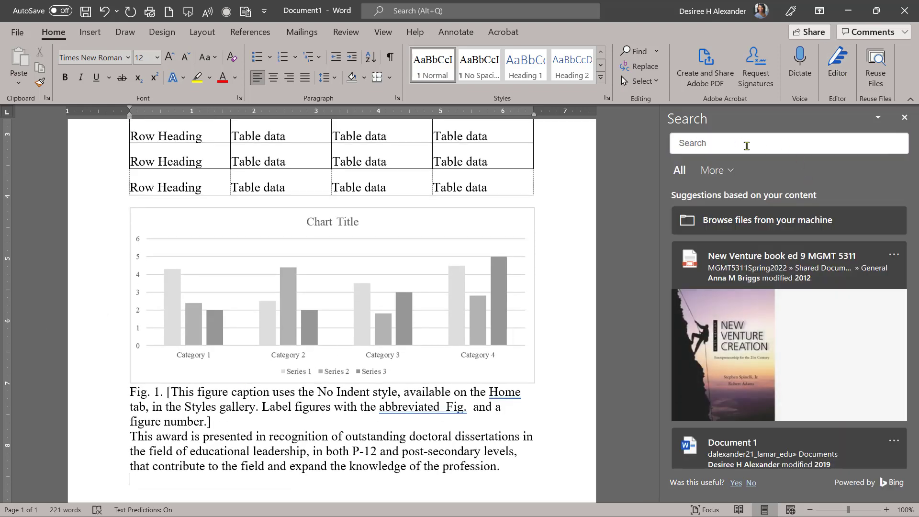
{"action": "left_click", "coordinate": [904, 118]}
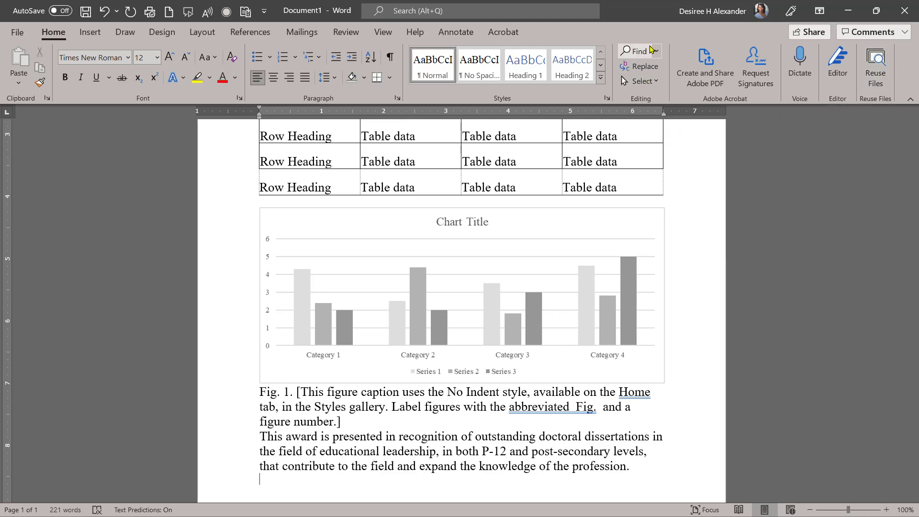
{"action": "scroll", "coordinate": [614, 304], "scroll_direction": "up", "scroll_amount": 1}
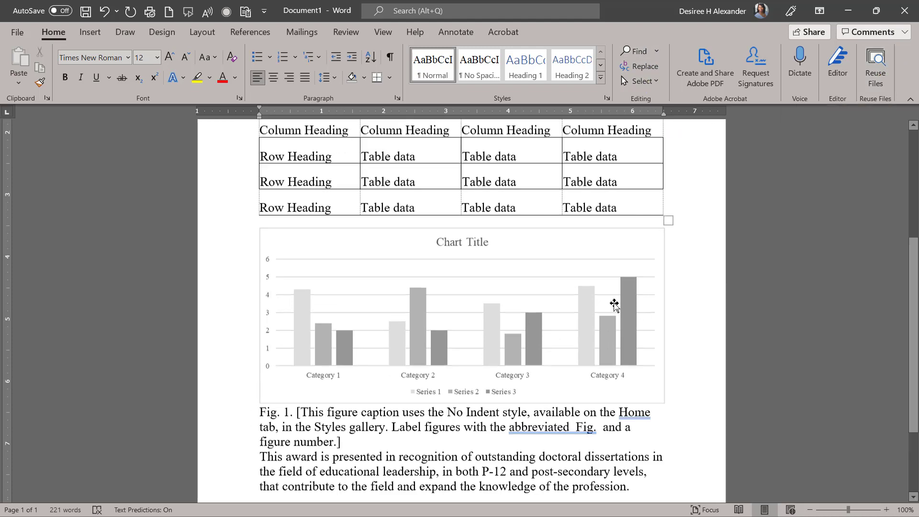
{"action": "scroll", "coordinate": [614, 305], "scroll_direction": "up", "scroll_amount": 5}
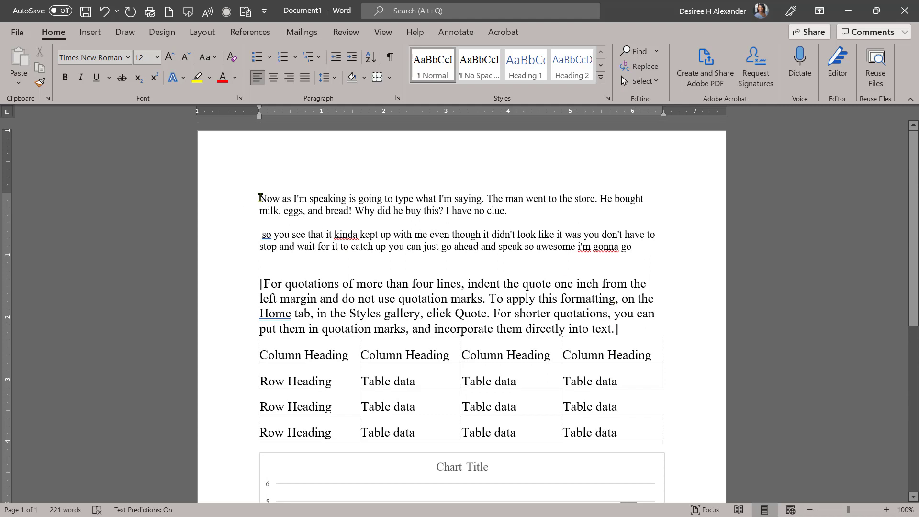
{"action": "left_click_drag", "start_coordinate": [259, 198], "coordinate": [511, 211]}
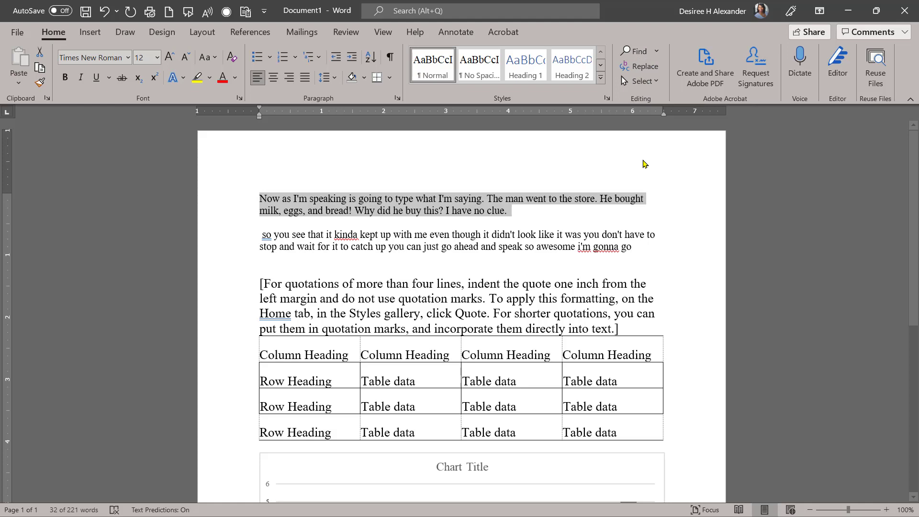
{"action": "left_click", "coordinate": [576, 210]}
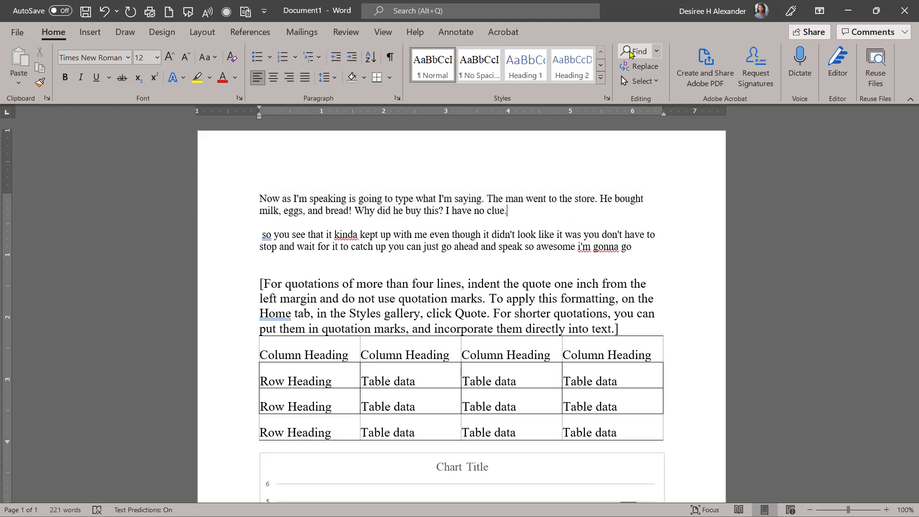
{"action": "left_click", "coordinate": [644, 56]}
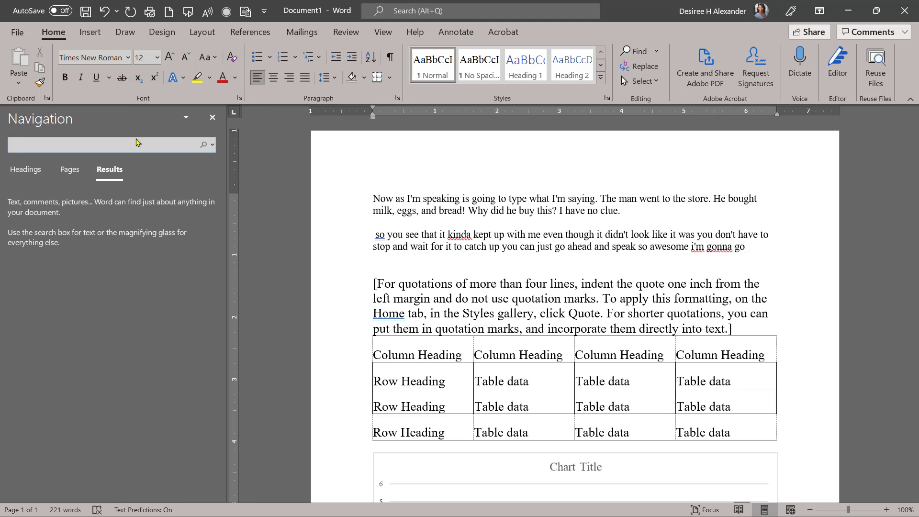
{"action": "type", "text": "row"}
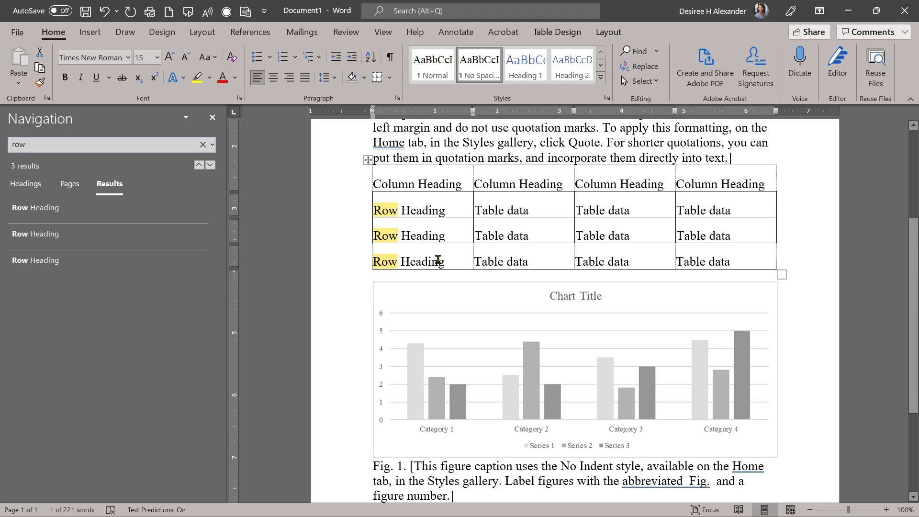
- Replace all 3 occurrences of 'row' with 'yellow' so the table labels read Yellow Heading
{"action": "left_click", "coordinate": [212, 118]}
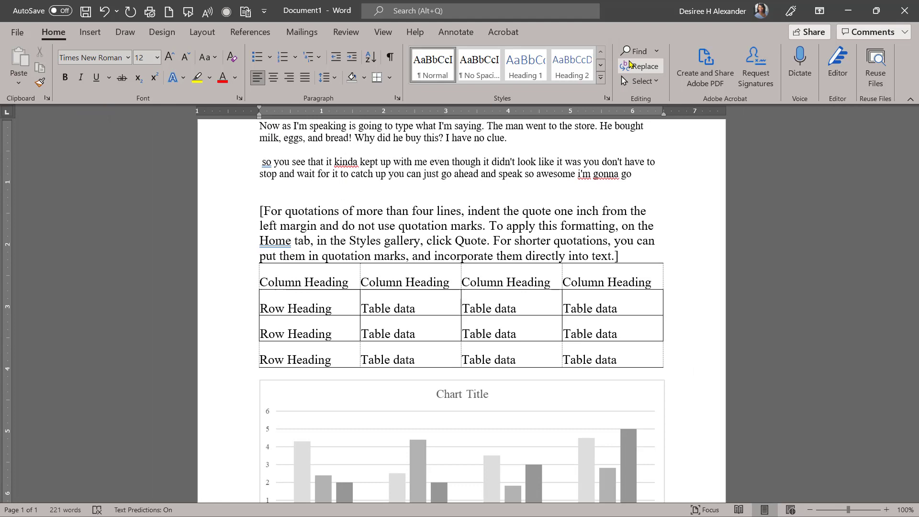
{"action": "left_click", "coordinate": [639, 66]}
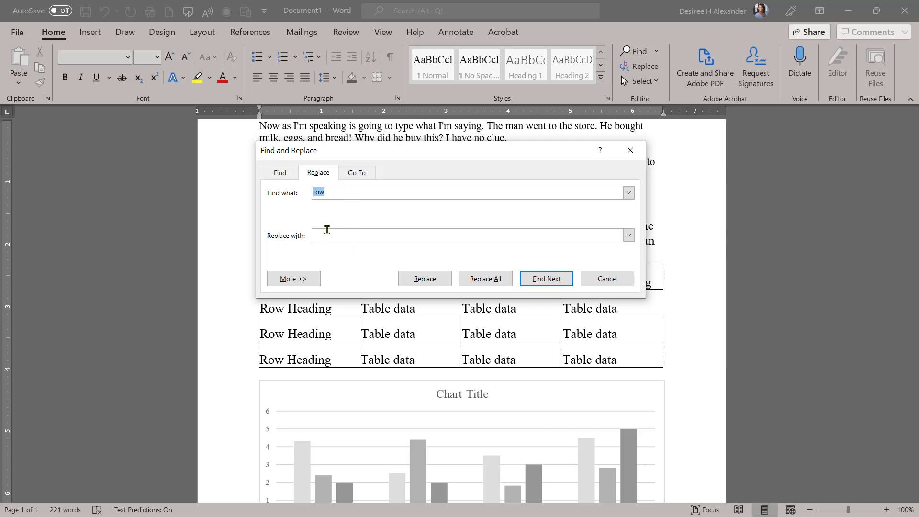
{"action": "left_click", "coordinate": [331, 235]}
{"action": "double_click", "coordinate": [322, 234]}
{"action": "type", "text": "yellow"}
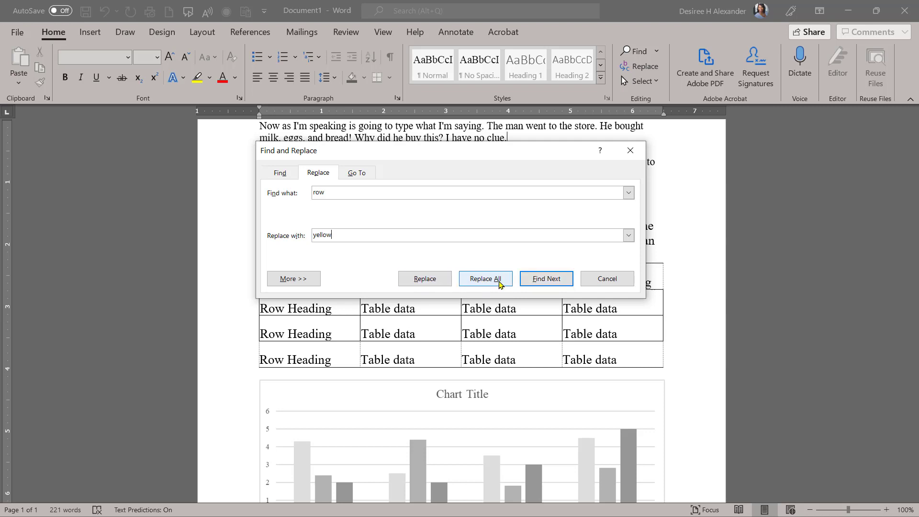
{"action": "left_click", "coordinate": [499, 282]}
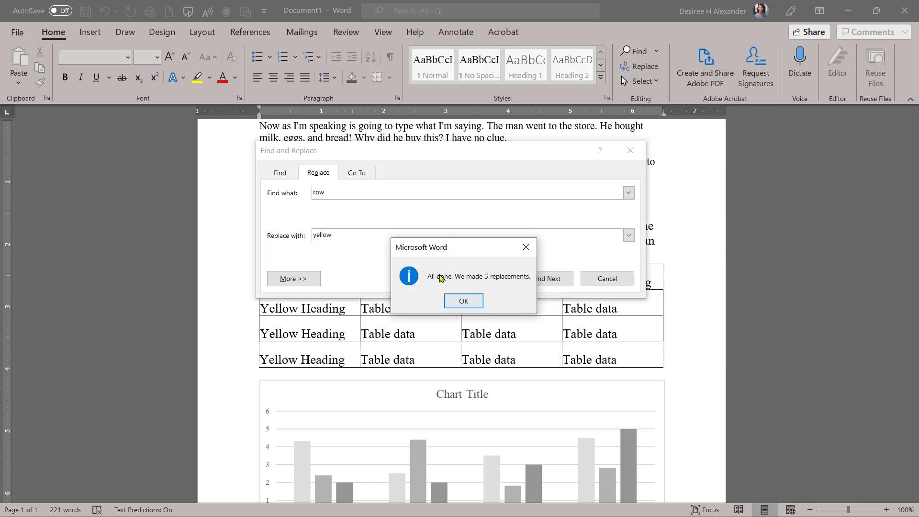
{"action": "left_click", "coordinate": [467, 301]}
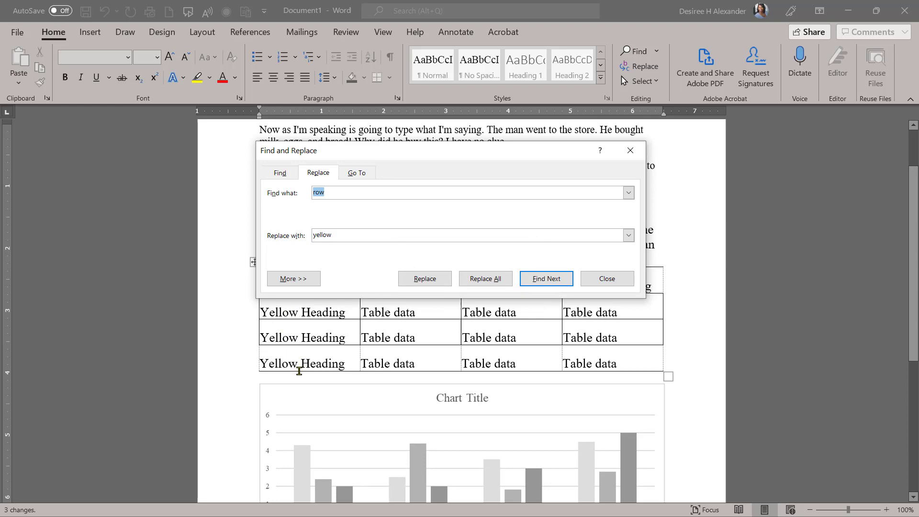
{"action": "left_click", "coordinate": [637, 152]}
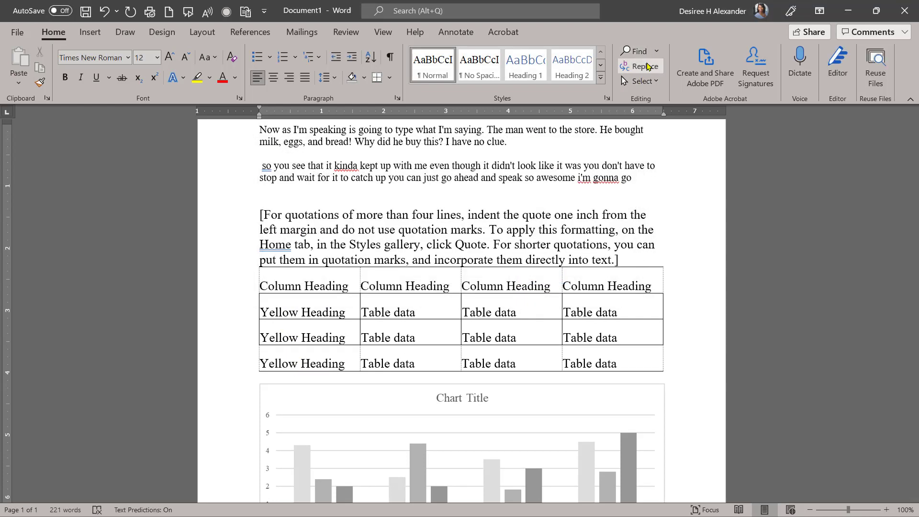
- Use Editor's Spelling check to change 'kinda' to 'kind of', bringing the score to 76%
{"action": "left_click", "coordinate": [838, 62]}
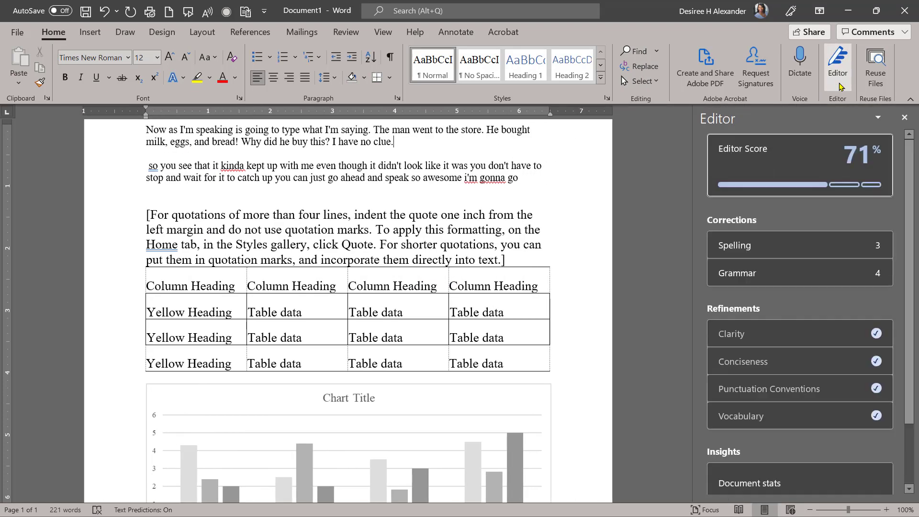
{"action": "scroll", "coordinate": [297, 271], "scroll_direction": "up", "scroll_amount": 3}
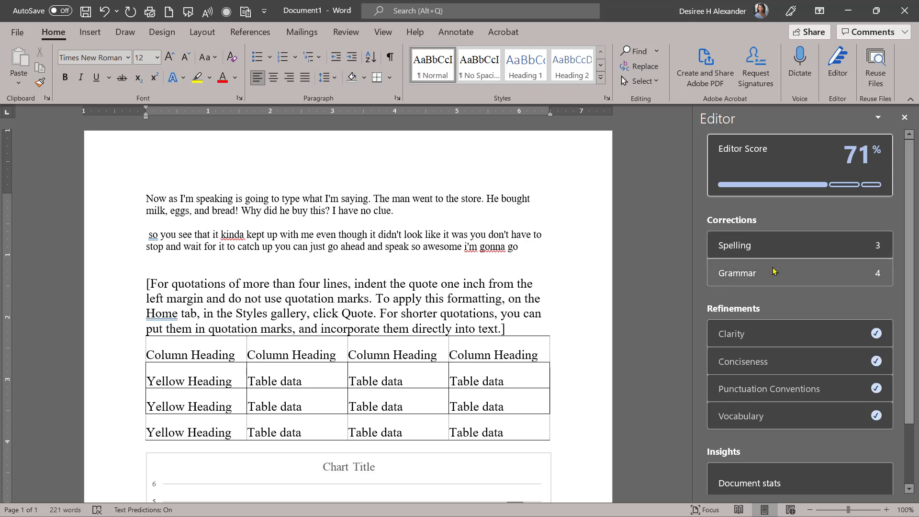
{"action": "left_click", "coordinate": [801, 247]}
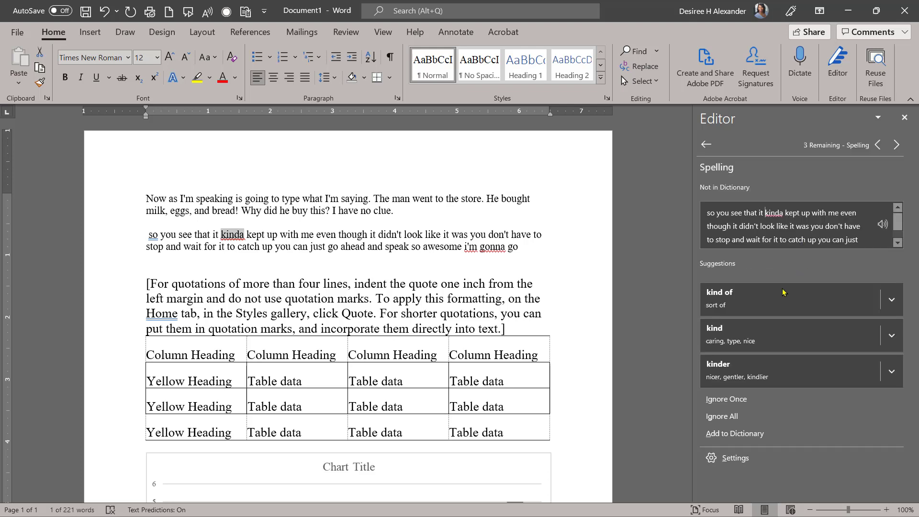
{"action": "left_click", "coordinate": [751, 304]}
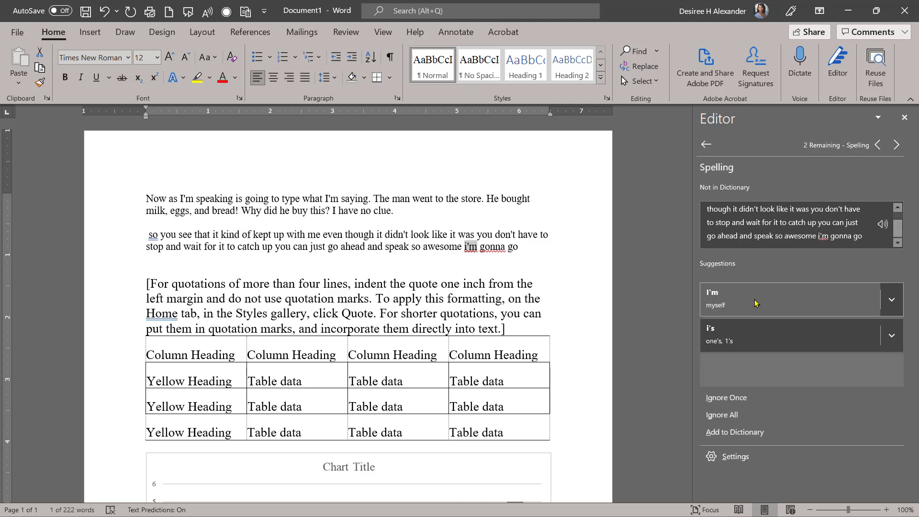
{"action": "left_click", "coordinate": [891, 295]}
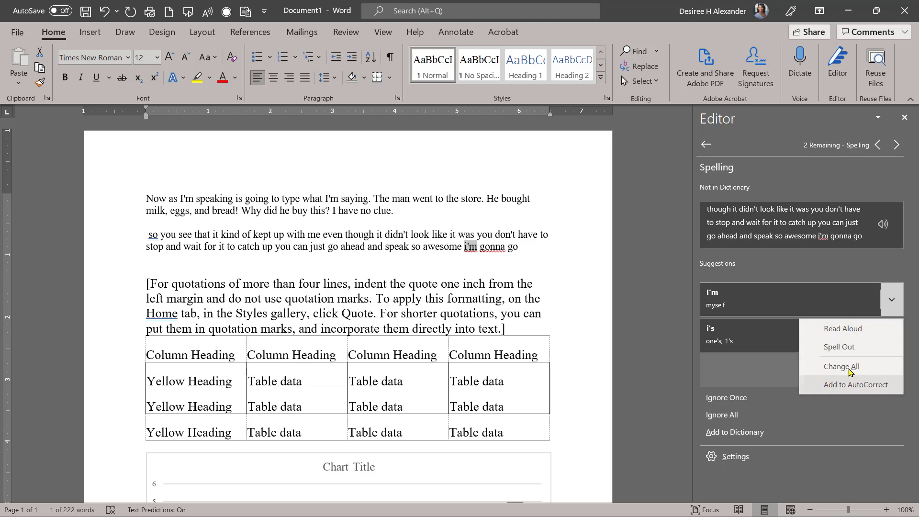
{"action": "left_click", "coordinate": [707, 144]}
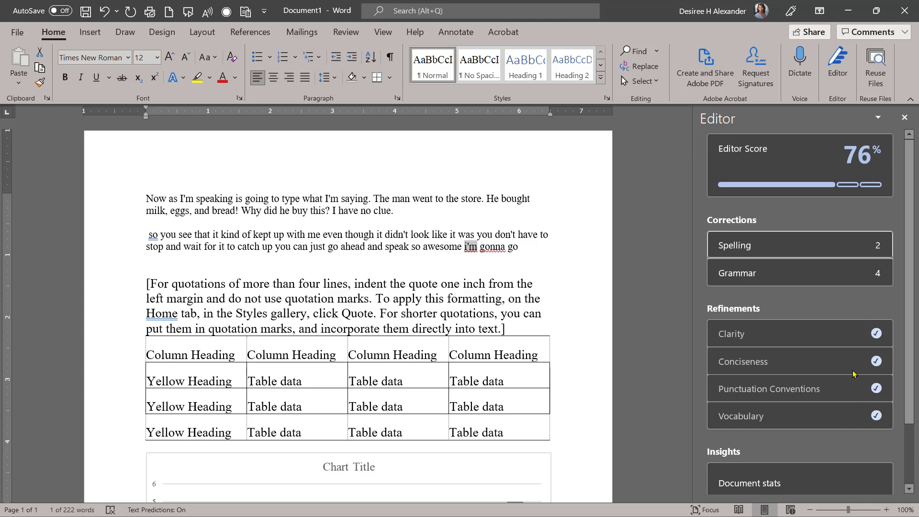
- Accept Editor's grammar fix lowercasing 'Home' to 'home' in the quote, then close Editor
{"action": "left_click", "coordinate": [855, 276]}
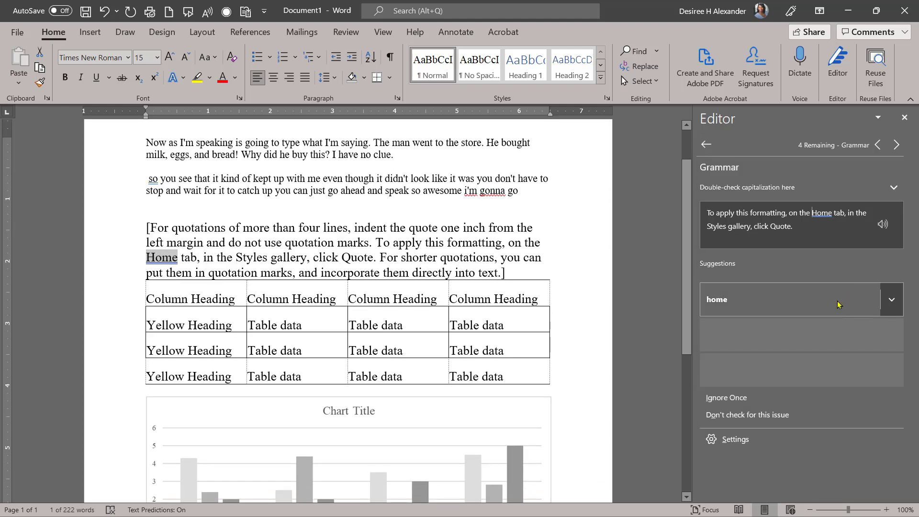
{"action": "left_click", "coordinate": [892, 301]}
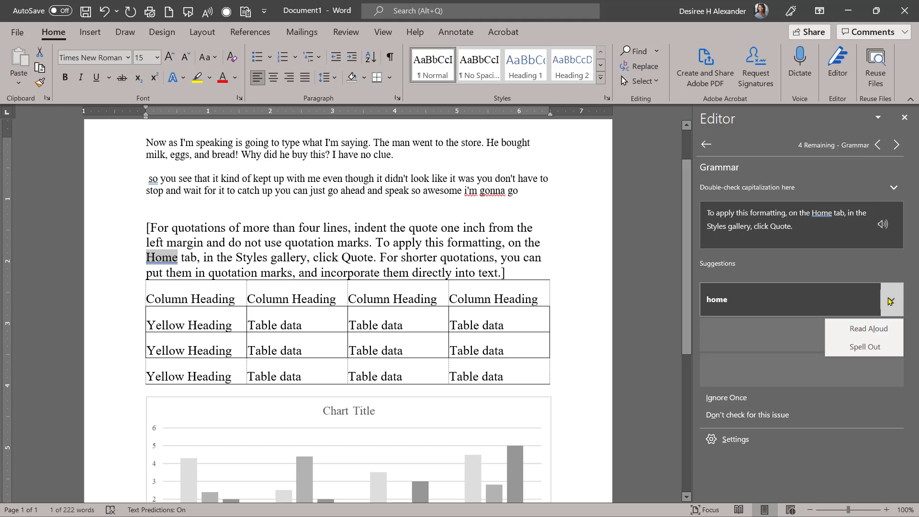
{"action": "left_click", "coordinate": [754, 296]}
{"action": "left_click", "coordinate": [754, 297]}
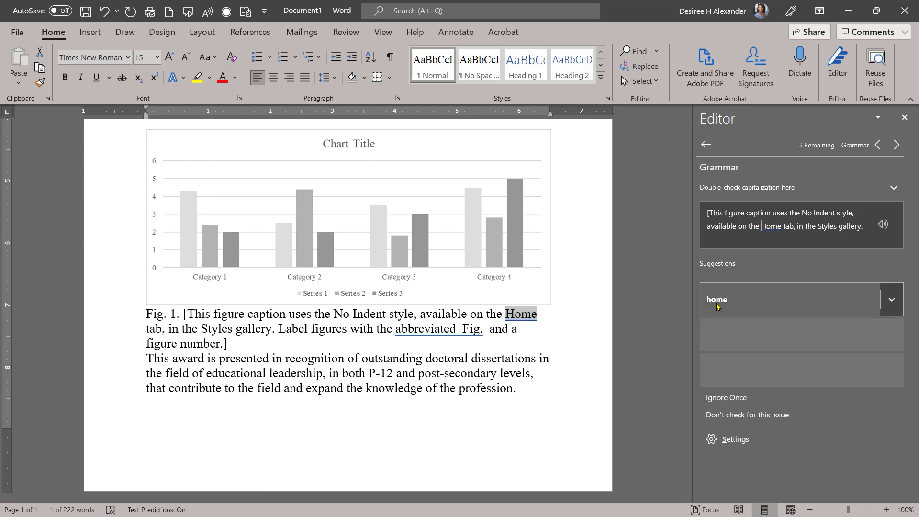
{"action": "left_click", "coordinate": [706, 145]}
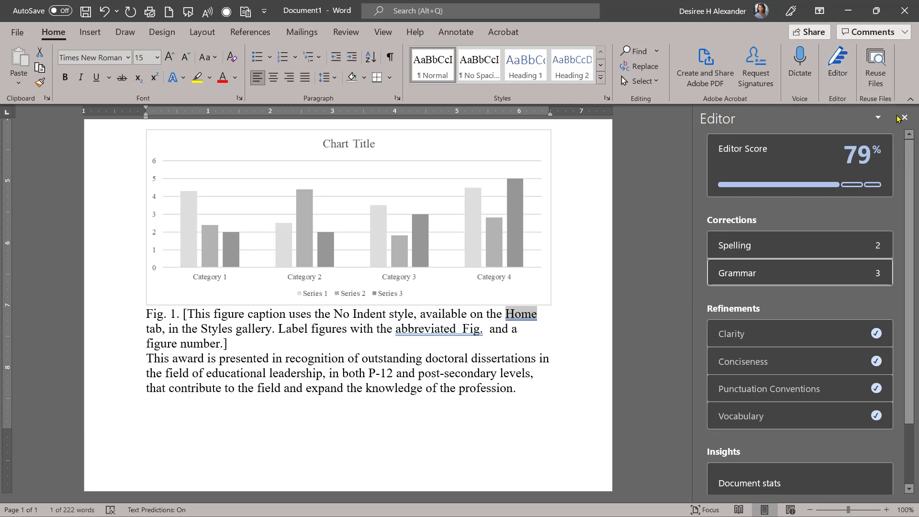
{"action": "left_click", "coordinate": [903, 117]}
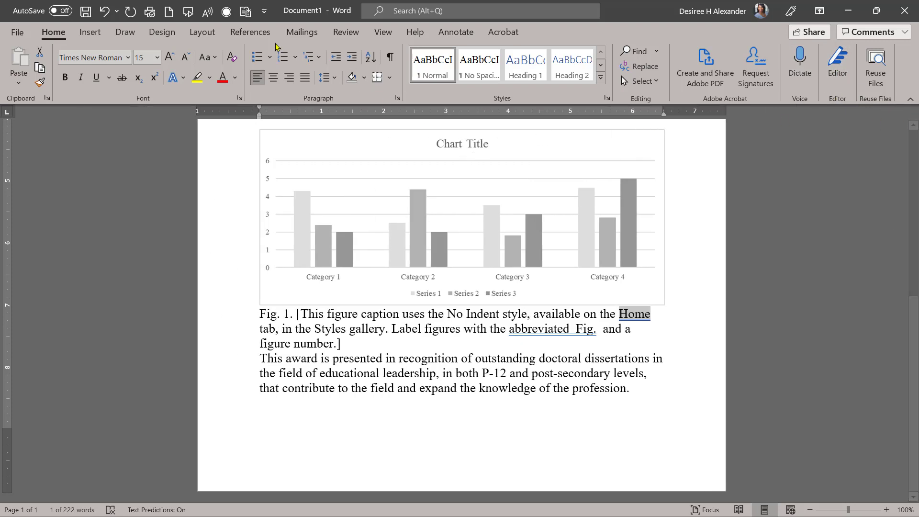
- Open the Researcher pane from the References tab
{"action": "left_click", "coordinate": [243, 36]}
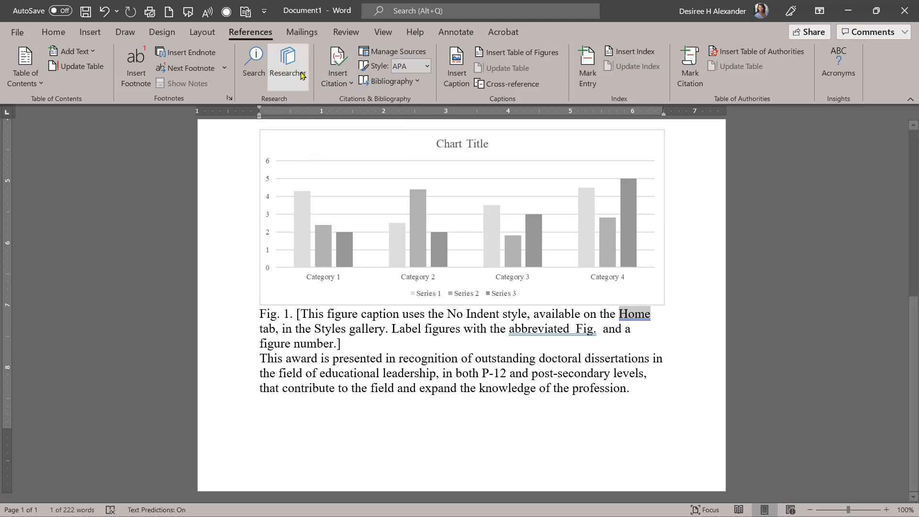
{"action": "left_click", "coordinate": [288, 55]}
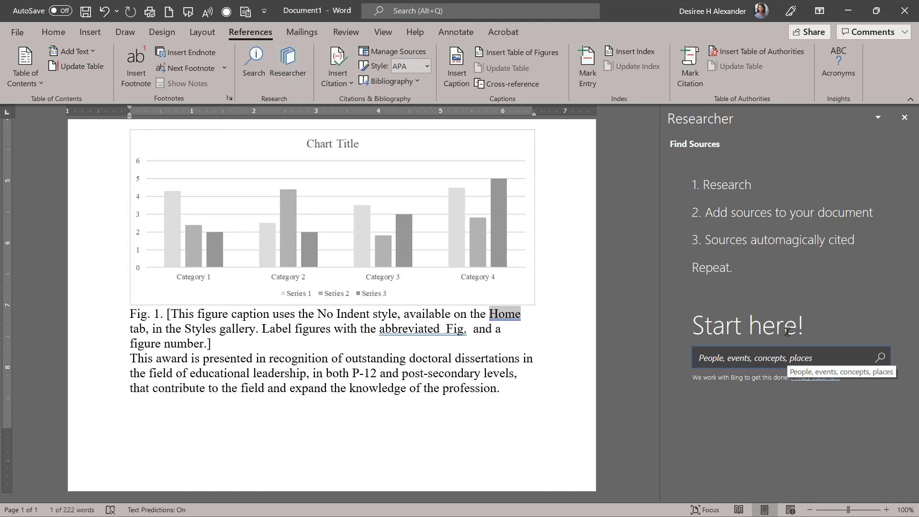
- Insert a page break after the award paragraph and search Researcher for 'speak'
{"action": "left_click", "coordinate": [519, 390]}
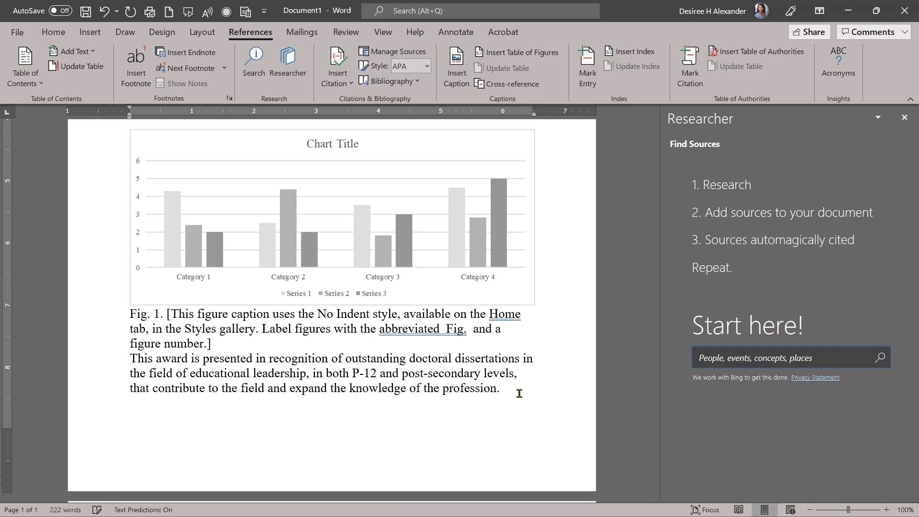
{"action": "key", "text": "ctrl+Return"}
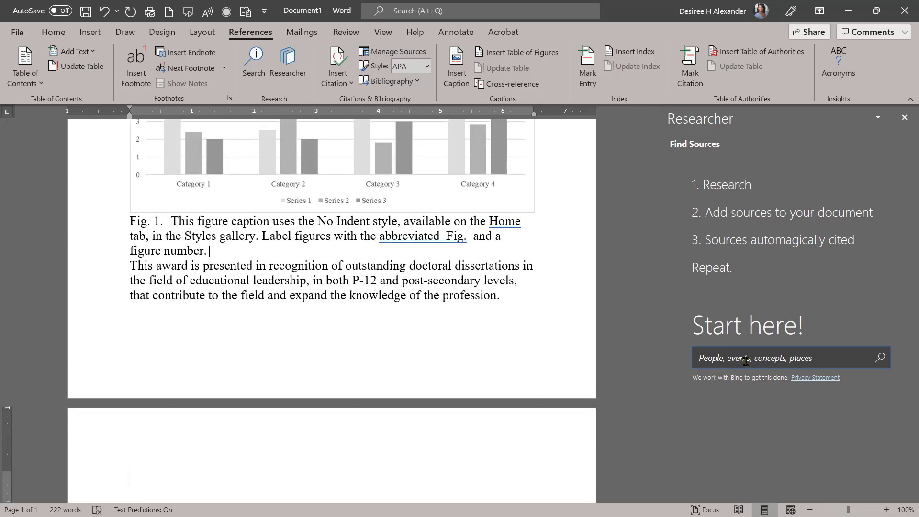
{"action": "left_click", "coordinate": [745, 361]}
{"action": "type", "text": "spe"}
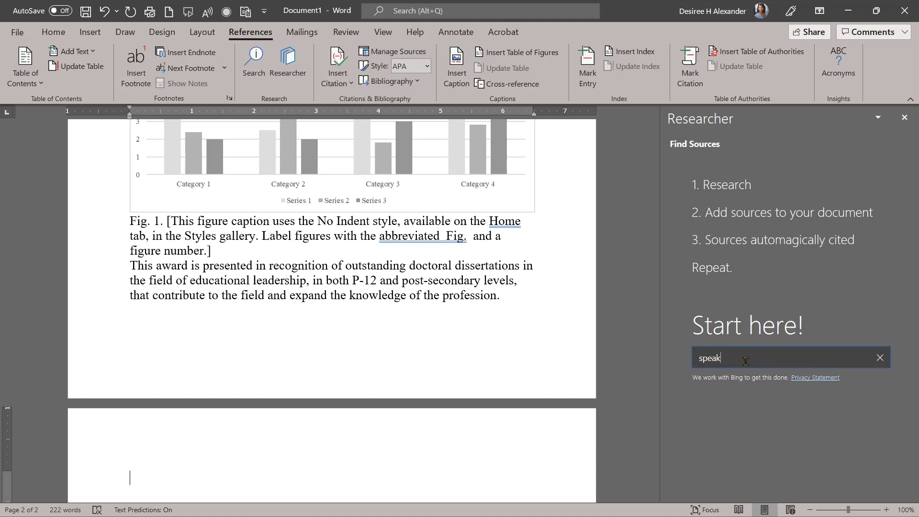
{"action": "type", "text": "ak"}
{"action": "key", "text": "Return"}
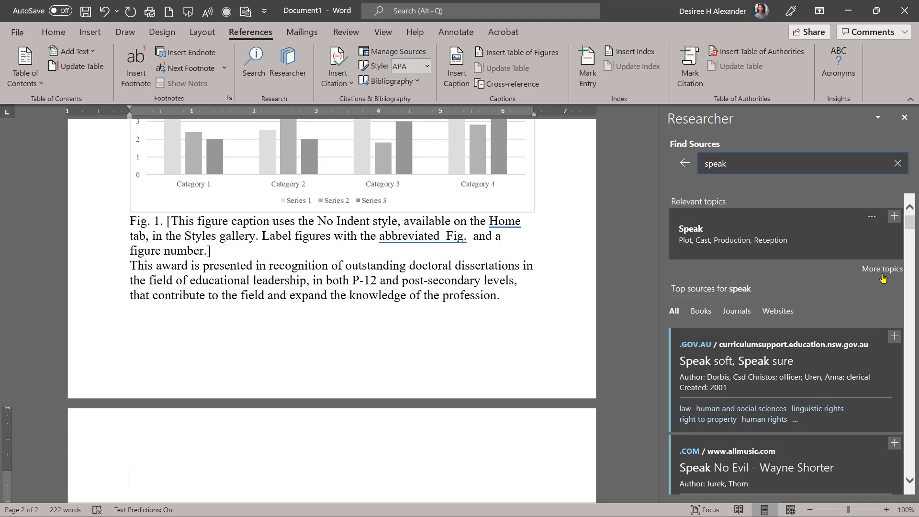
- Open the Speak Up Lyrics source from metrolyrics.com in reading view
{"action": "scroll", "coordinate": [835, 356], "scroll_direction": "down", "scroll_amount": 1}
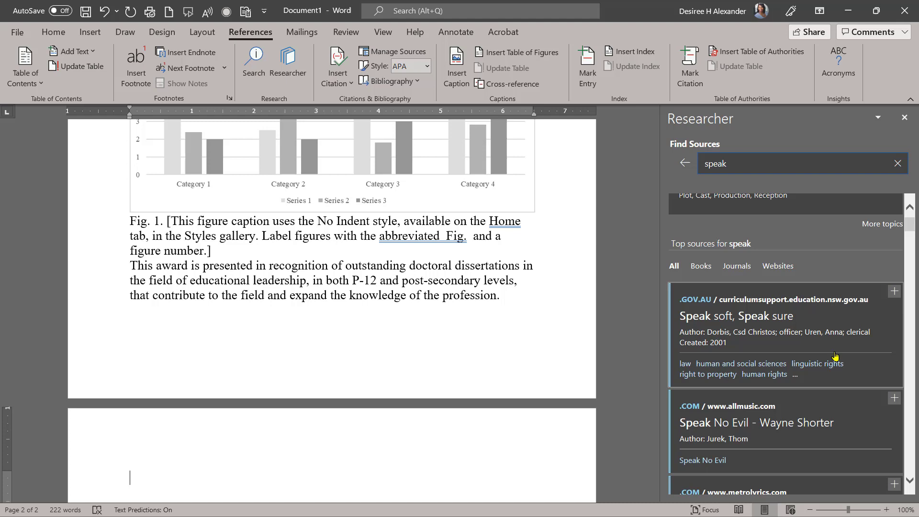
{"action": "scroll", "coordinate": [834, 356], "scroll_direction": "down", "scroll_amount": 6}
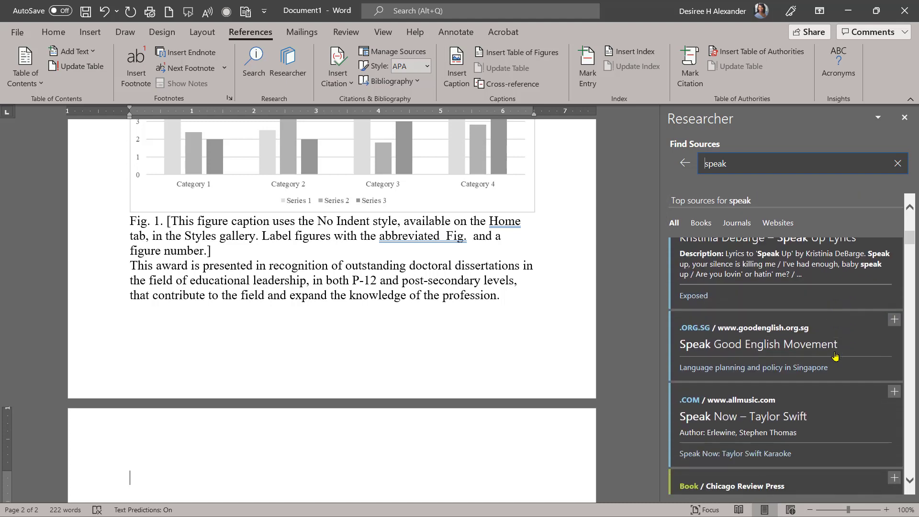
{"action": "scroll", "coordinate": [835, 357], "scroll_direction": "down", "scroll_amount": 4}
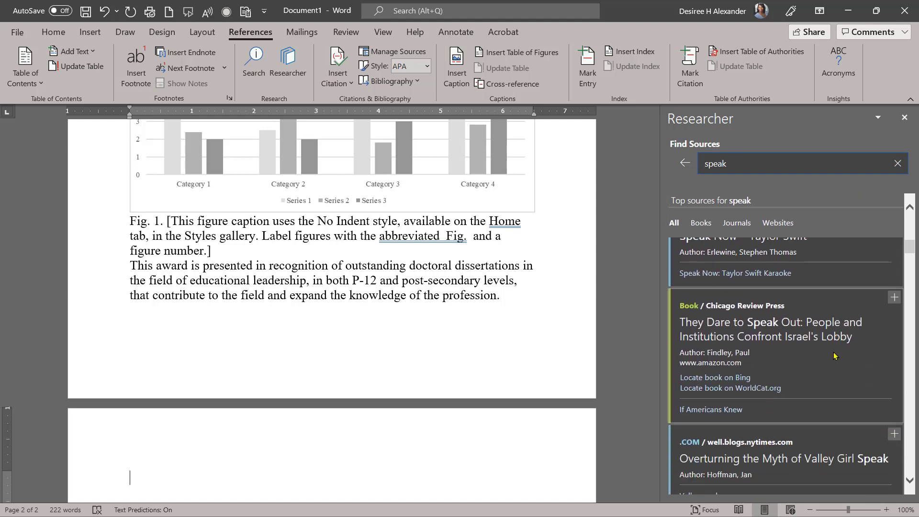
{"action": "scroll", "coordinate": [833, 356], "scroll_direction": "down", "scroll_amount": 3}
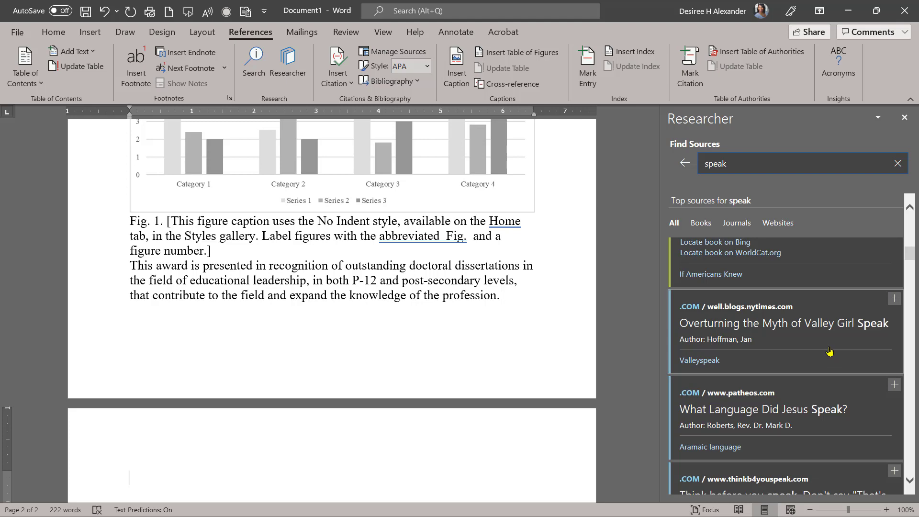
{"action": "scroll", "coordinate": [832, 354], "scroll_direction": "down", "scroll_amount": 2}
{"action": "scroll", "coordinate": [830, 352], "scroll_direction": "down", "scroll_amount": 10}
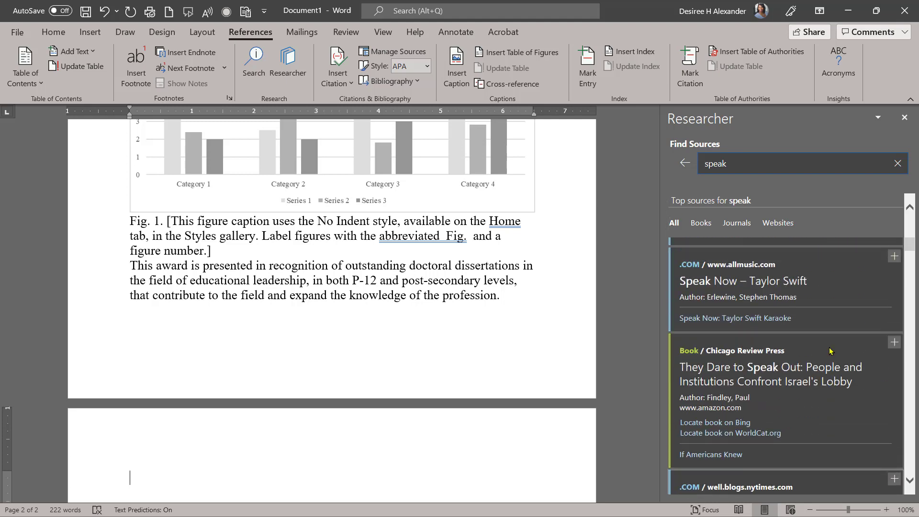
{"action": "scroll", "coordinate": [829, 352], "scroll_direction": "up", "scroll_amount": 4}
{"action": "scroll", "coordinate": [829, 352], "scroll_direction": "up", "scroll_amount": 1}
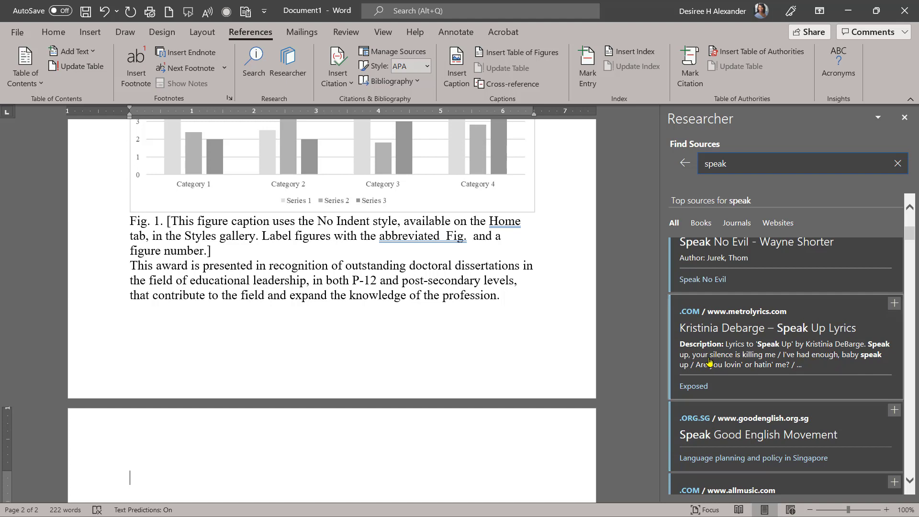
{"action": "left_click", "coordinate": [785, 344]}
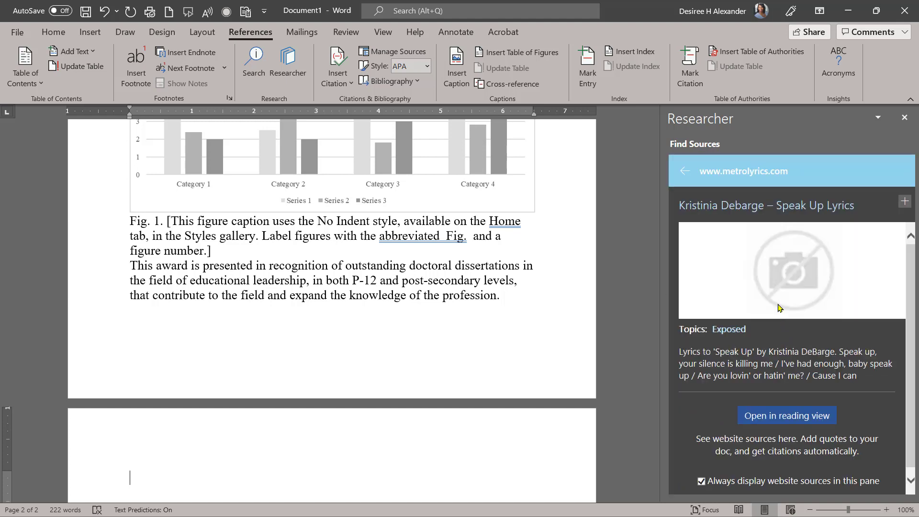
{"action": "left_click", "coordinate": [789, 415]}
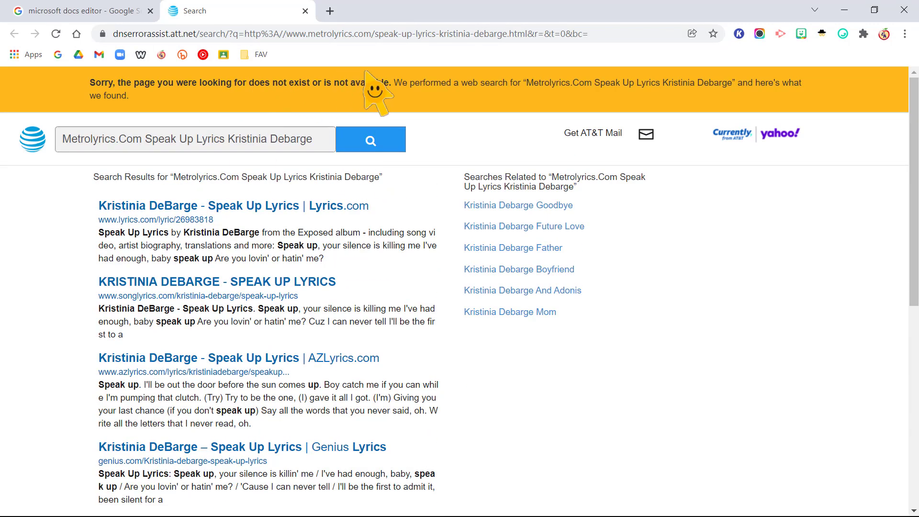
- Return to the 'speak' results and cite 'Speak soft, Speak sure' with an APA bibliography entry
{"action": "left_click", "coordinate": [844, 10]}
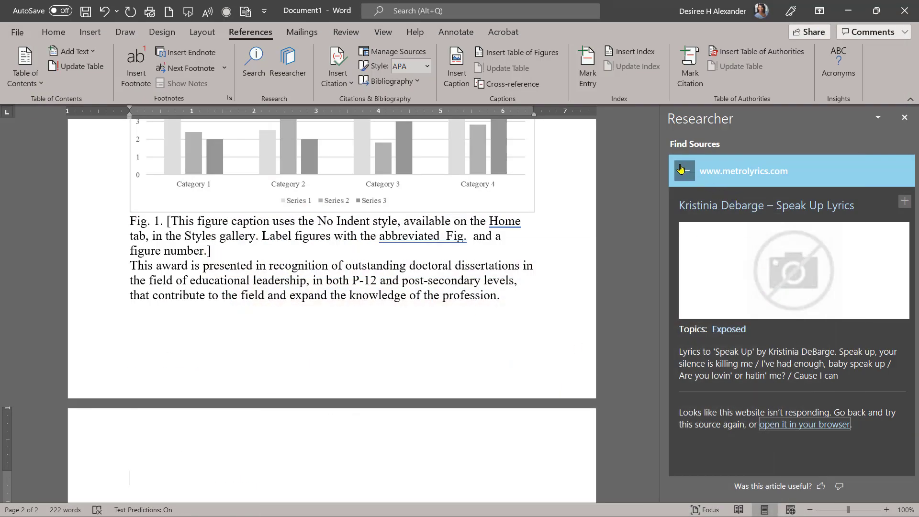
{"action": "left_click", "coordinate": [694, 163]}
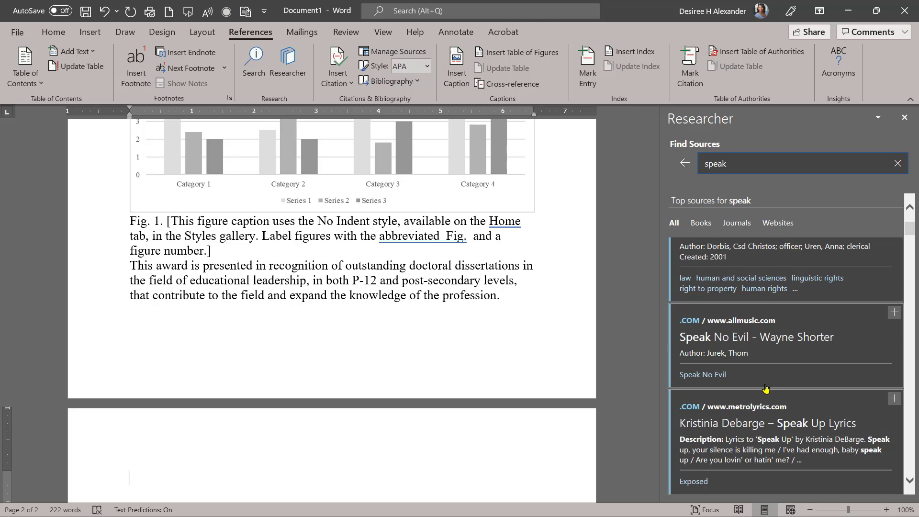
{"action": "scroll", "coordinate": [766, 388], "scroll_direction": "down", "scroll_amount": 3}
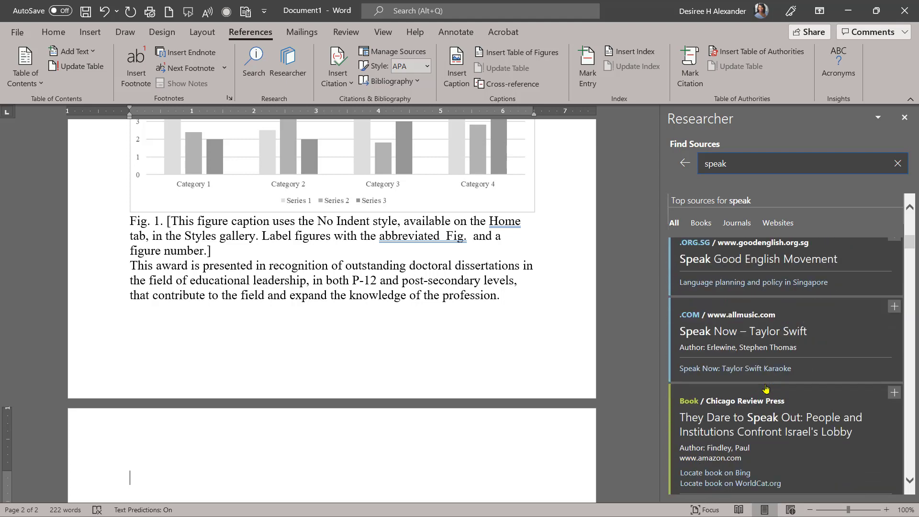
{"action": "scroll", "coordinate": [766, 388], "scroll_direction": "down", "scroll_amount": 2}
{"action": "scroll", "coordinate": [765, 387], "scroll_direction": "up", "scroll_amount": 10}
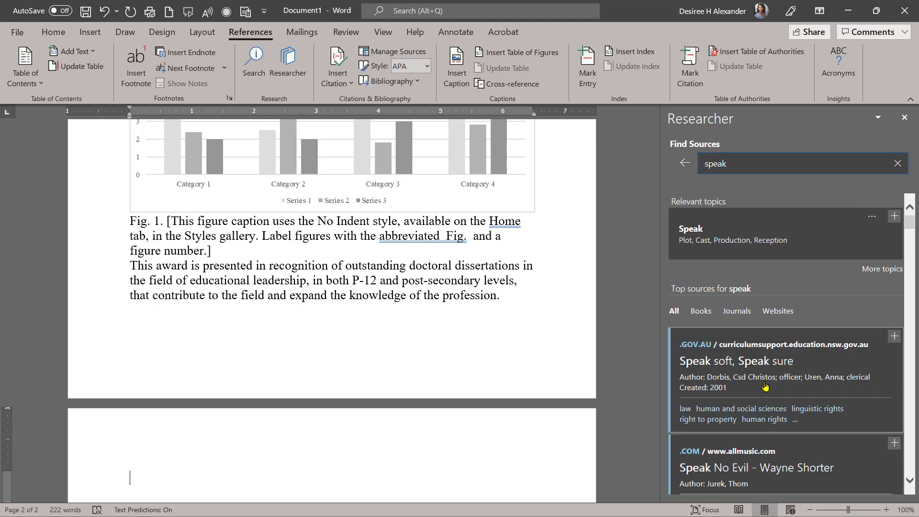
{"action": "left_click", "coordinate": [895, 336]}
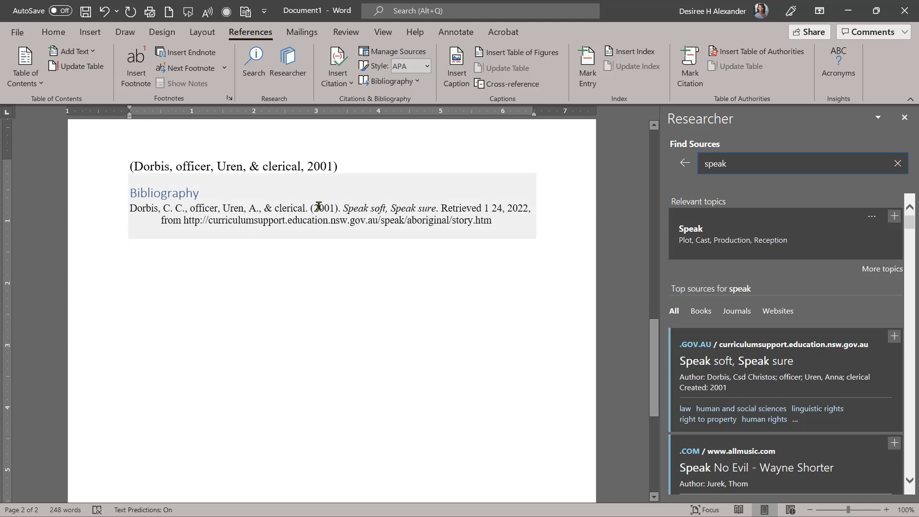
- Close the Researcher pane, review the citation styles and sources, then cancel creating a new source
{"action": "left_click", "coordinate": [904, 117]}
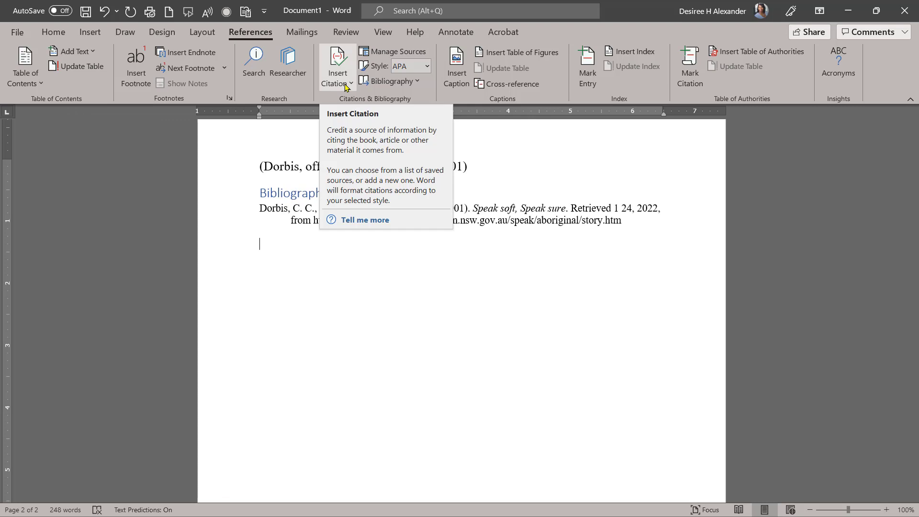
{"action": "left_click", "coordinate": [427, 67]}
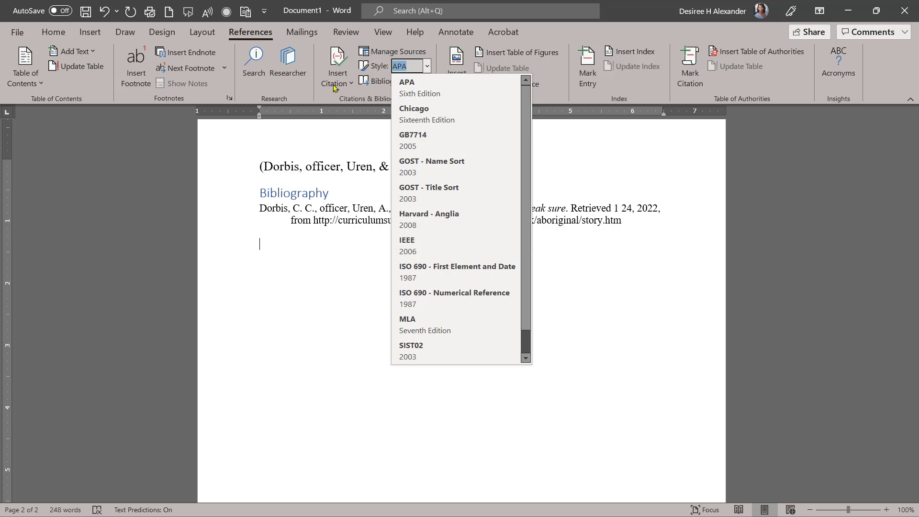
{"action": "left_click", "coordinate": [342, 66]}
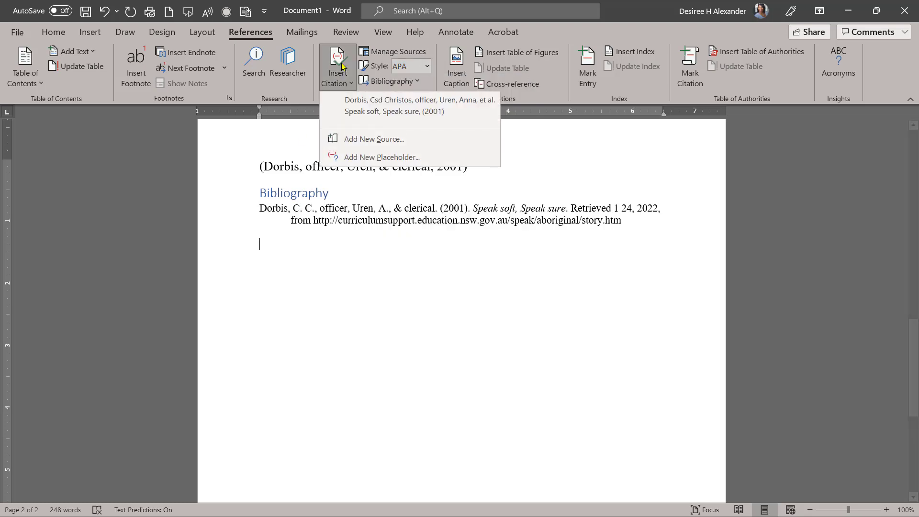
{"action": "left_click", "coordinate": [370, 139]}
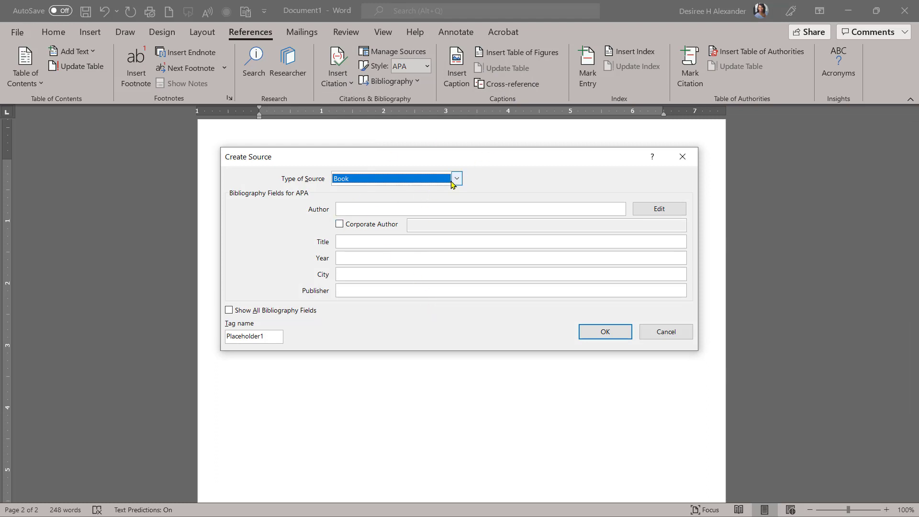
{"action": "left_click", "coordinate": [669, 331]}
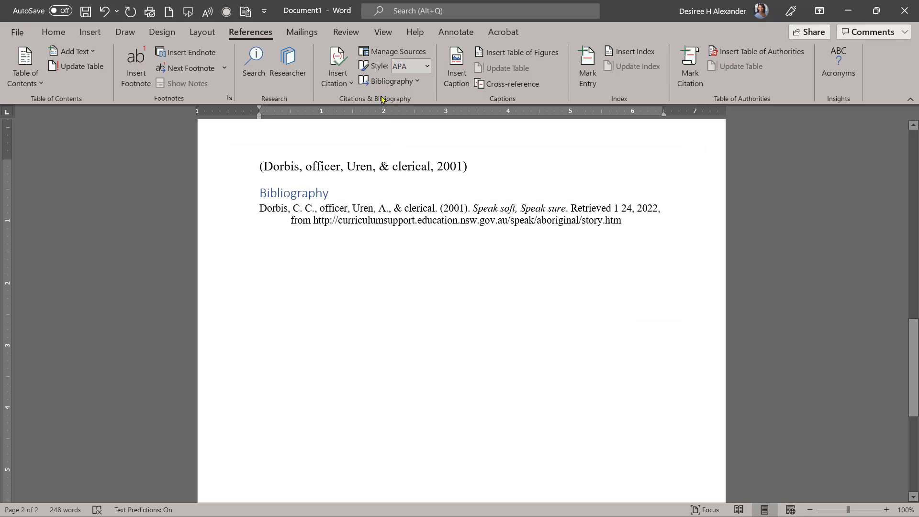
{"action": "left_click", "coordinate": [386, 82]}
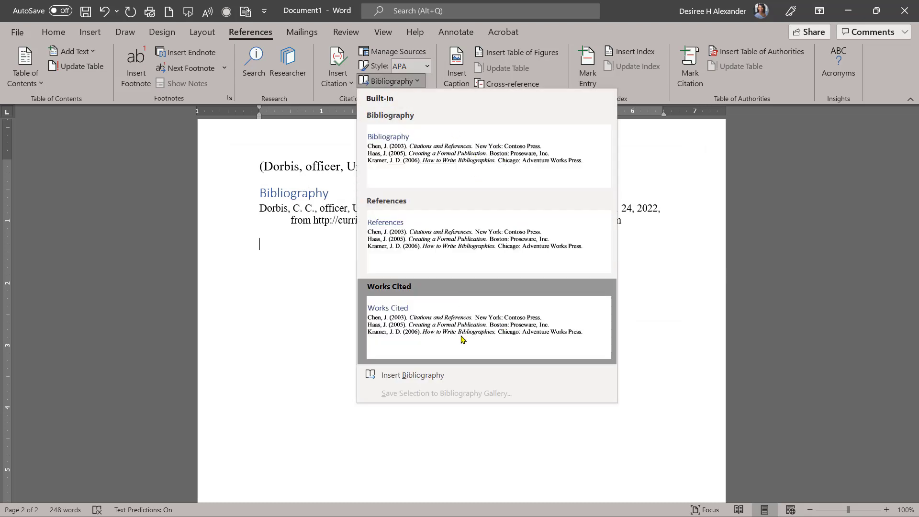
{"action": "left_click", "coordinate": [656, 311]}
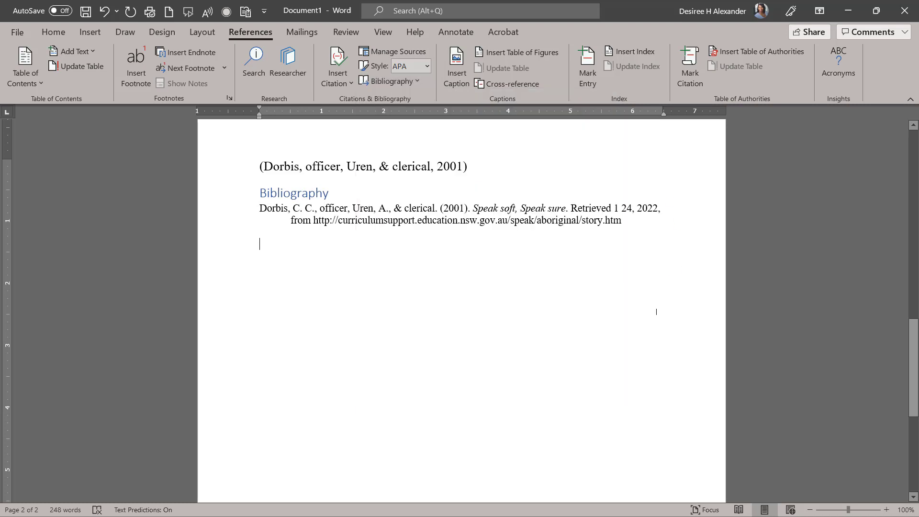